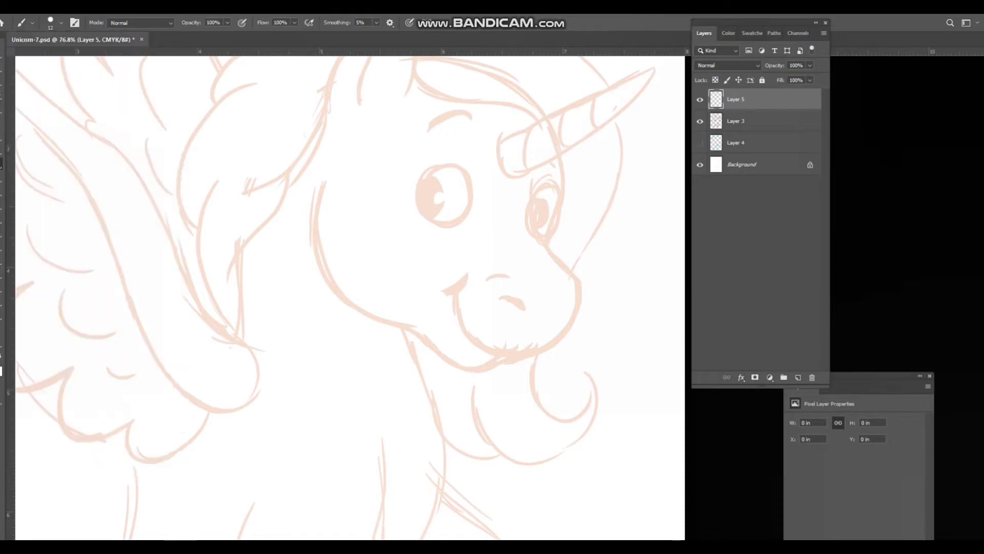
# - Undo the test stroke along the horn and switch to the Hard Round Pressure Size brush
pyautogui.moveTo(476, 178)
pyautogui.mouseDown()
pyautogui.moveTo(442, 210)
pyautogui.moveTo(423, 265)
pyautogui.mouseUp()
pyautogui.moveTo(455, 228)
pyautogui.mouseDown()
pyautogui.moveTo(496, 226)
pyautogui.moveTo(444, 228)
pyautogui.mouseUp()
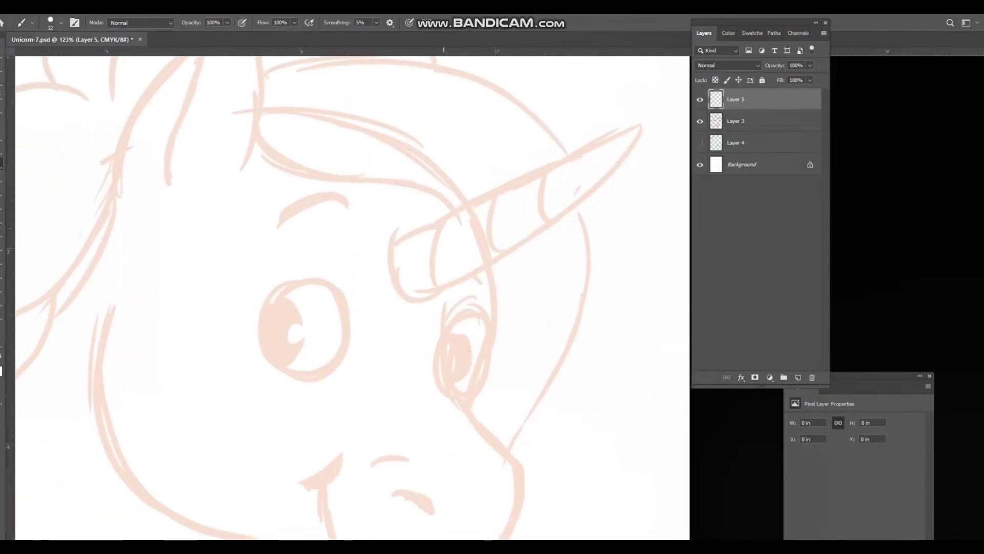
pyautogui.moveTo(638, 127); pyautogui.dragTo(552, 175)
pyautogui.hotkey('ctrl', 'z')
pyautogui.click(61, 22)
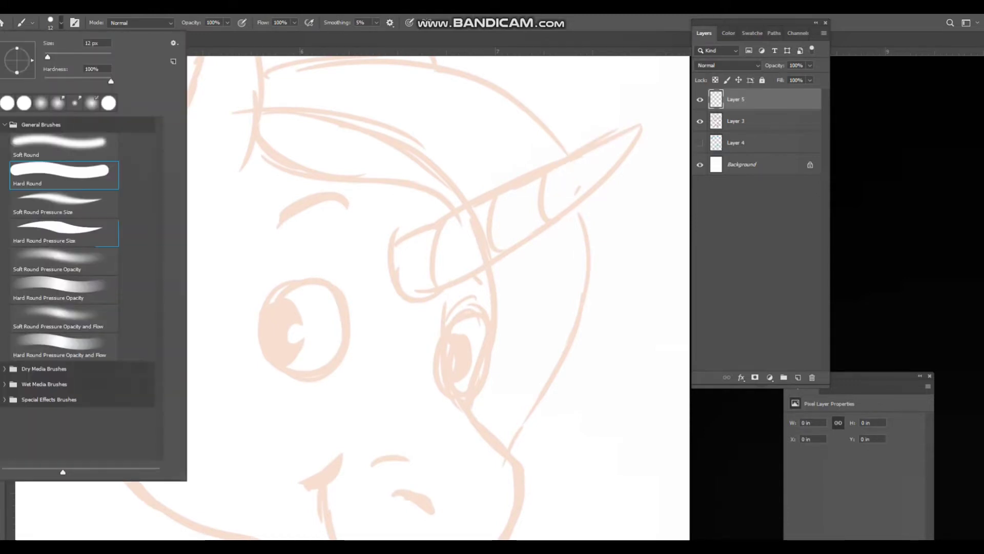
pyautogui.doubleClick(64, 232)
# - Ink the horn's outline on Layer 5 as overlapping spiral segments, working from the tip to the base
pyautogui.moveTo(555, 166)
pyautogui.mouseDown()
pyautogui.moveTo(542, 216)
pyautogui.moveTo(588, 201)
pyautogui.moveTo(632, 161)
pyautogui.moveTo(642, 129)
pyautogui.moveTo(619, 131)
pyautogui.mouseUp()
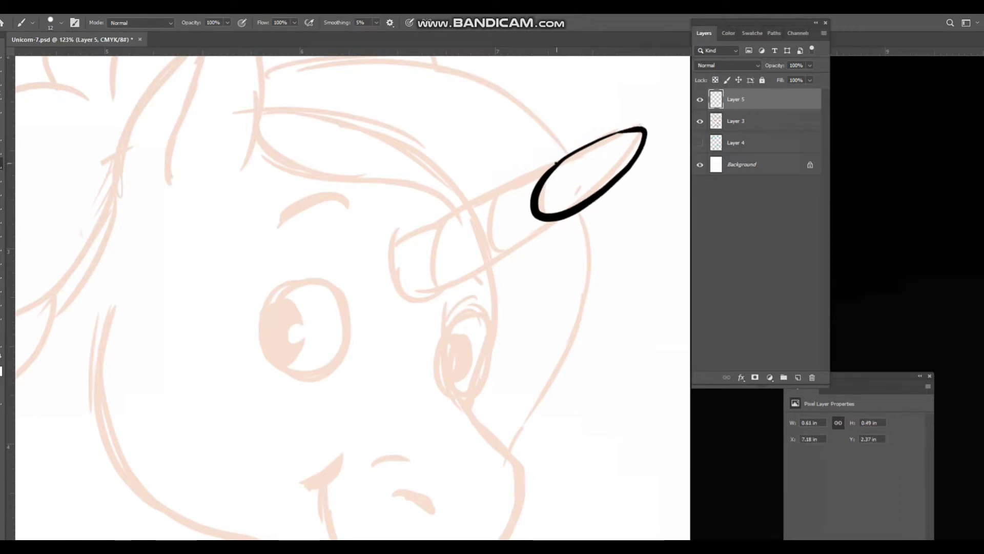
pyautogui.moveTo(557, 163)
pyautogui.mouseDown()
pyautogui.moveTo(498, 208)
pyautogui.moveTo(525, 248)
pyautogui.mouseUp()
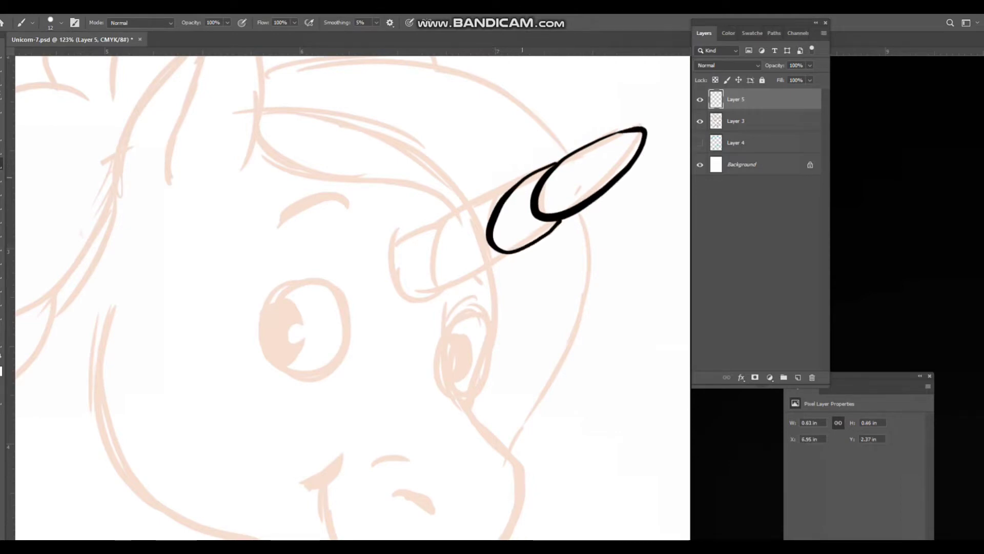
pyautogui.moveTo(515, 183)
pyautogui.mouseDown()
pyautogui.moveTo(473, 203)
pyautogui.moveTo(446, 236)
pyautogui.moveTo(484, 272)
pyautogui.mouseUp()
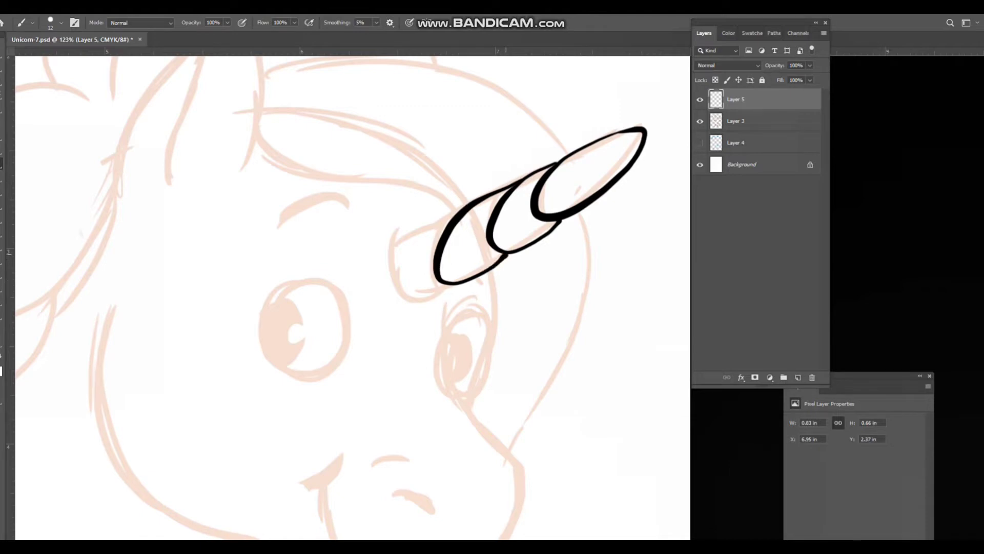
pyautogui.moveTo(459, 210)
pyautogui.mouseDown()
pyautogui.moveTo(415, 237)
pyautogui.moveTo(402, 287)
pyautogui.moveTo(458, 285)
pyautogui.moveTo(534, 195)
pyautogui.mouseUp()
# - Ink the cheek, jaw and chin, the muzzle and the mouth line, tidying the overlap where they meet
pyautogui.moveTo(195, 186)
pyautogui.mouseDown()
pyautogui.moveTo(179, 275)
pyautogui.moveTo(199, 363)
pyautogui.moveTo(266, 411)
pyautogui.moveTo(318, 422)
pyautogui.moveTo(391, 492)
pyautogui.moveTo(437, 498)
pyautogui.moveTo(472, 477)
pyautogui.mouseUp()
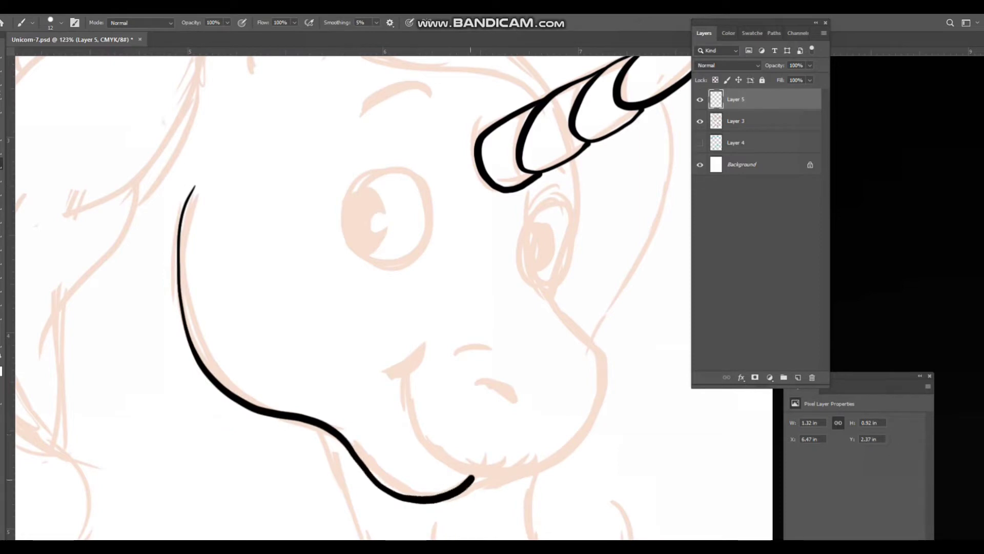
pyautogui.moveTo(527, 215)
pyautogui.mouseDown()
pyautogui.moveTo(436, 183)
pyautogui.moveTo(469, 297)
pyautogui.moveTo(518, 366)
pyautogui.moveTo(457, 441)
pyautogui.moveTo(328, 412)
pyautogui.mouseUp()
pyautogui.moveTo(324, 360); pyautogui.dragTo(329, 416)
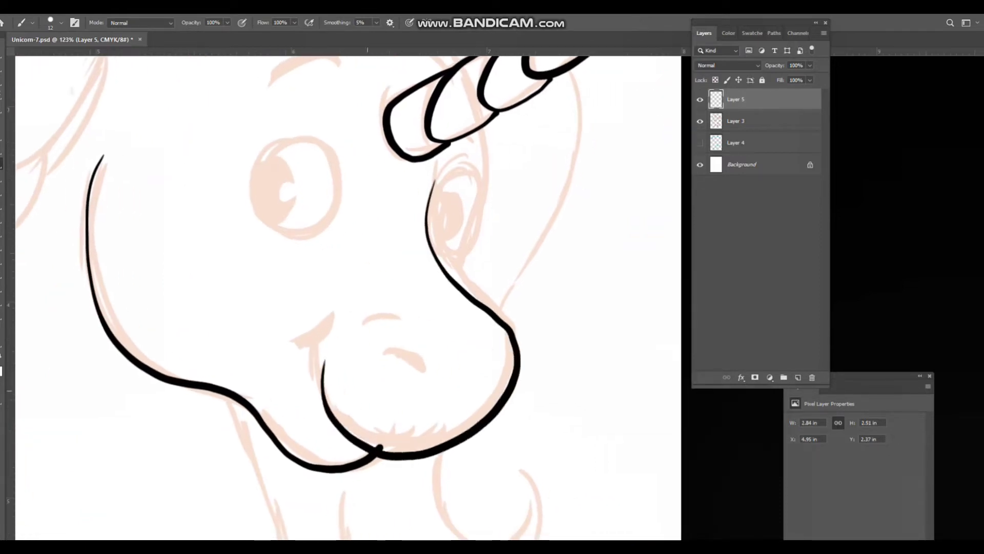
pyautogui.press('e')
pyautogui.press('b')
# - Ink the corner of the mouth, the nostril and the small curve above the nostril
pyautogui.moveTo(323, 382)
pyautogui.mouseDown()
pyautogui.moveTo(336, 341)
pyautogui.moveTo(321, 340)
pyautogui.mouseUp()
pyautogui.moveTo(332, 347); pyautogui.dragTo(268, 332)
pyautogui.moveTo(350, 339)
pyautogui.mouseDown()
pyautogui.moveTo(359, 358)
pyautogui.moveTo(329, 344)
pyautogui.mouseUp()
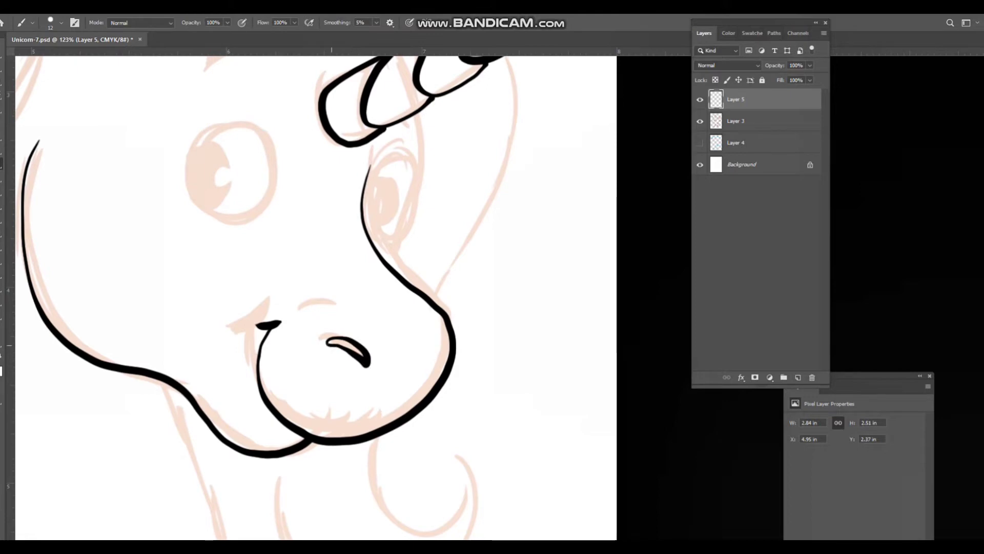
pyautogui.moveTo(319, 308); pyautogui.dragTo(355, 309)
# - Ink the oval outlines of both eyes, redoing the far eye's upper edge to meet the face line
pyautogui.moveTo(198, 173); pyautogui.dragTo(282, 295)
pyautogui.moveTo(292, 332)
pyautogui.mouseDown()
pyautogui.moveTo(348, 266)
pyautogui.moveTo(324, 250)
pyautogui.moveTo(296, 262)
pyautogui.moveTo(277, 303)
pyautogui.mouseUp()
pyautogui.keyDown('ctrl'); pyautogui.click(453, 298); pyautogui.keyUp('ctrl')
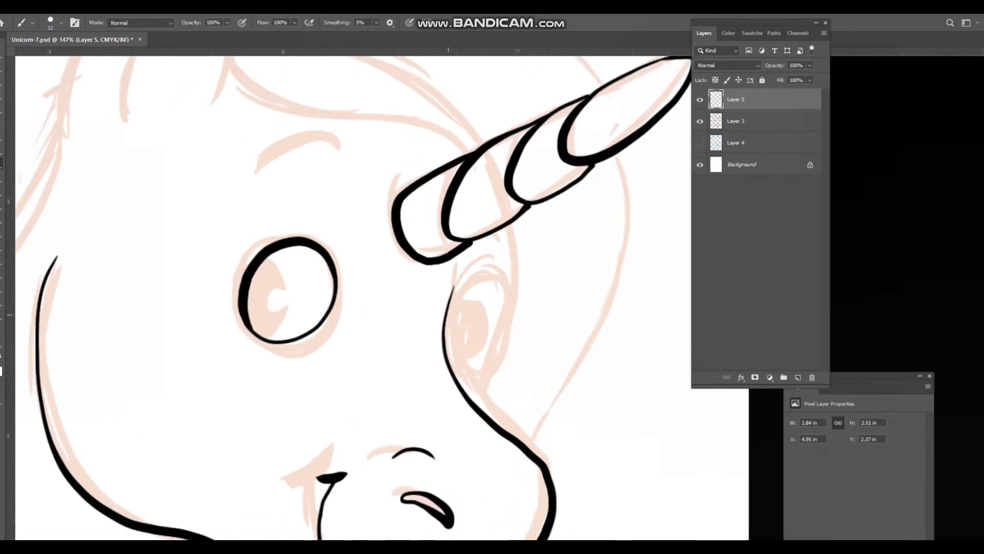
pyautogui.moveTo(483, 278)
pyautogui.mouseDown()
pyautogui.moveTo(499, 299)
pyautogui.moveTo(495, 336)
pyautogui.mouseUp()
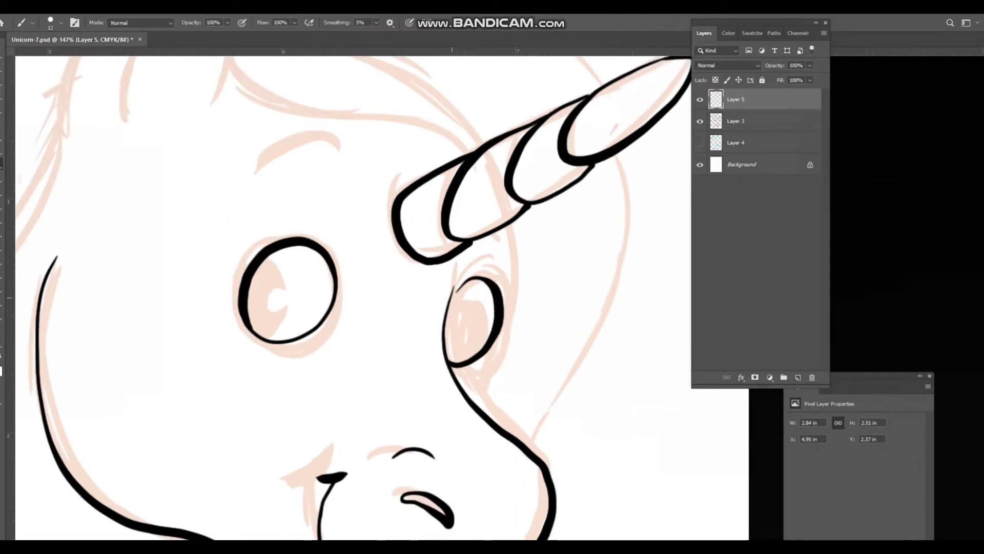
pyautogui.hotkey('ctrl', 'z')
pyautogui.moveTo(450, 302); pyautogui.dragTo(473, 281)
# - Ink the far side of the face from the horn to the muzzle, and the eyebrow over the near eye
pyautogui.moveTo(511, 224)
pyautogui.mouseDown()
pyautogui.moveTo(520, 311)
pyautogui.moveTo(496, 367)
pyautogui.mouseUp()
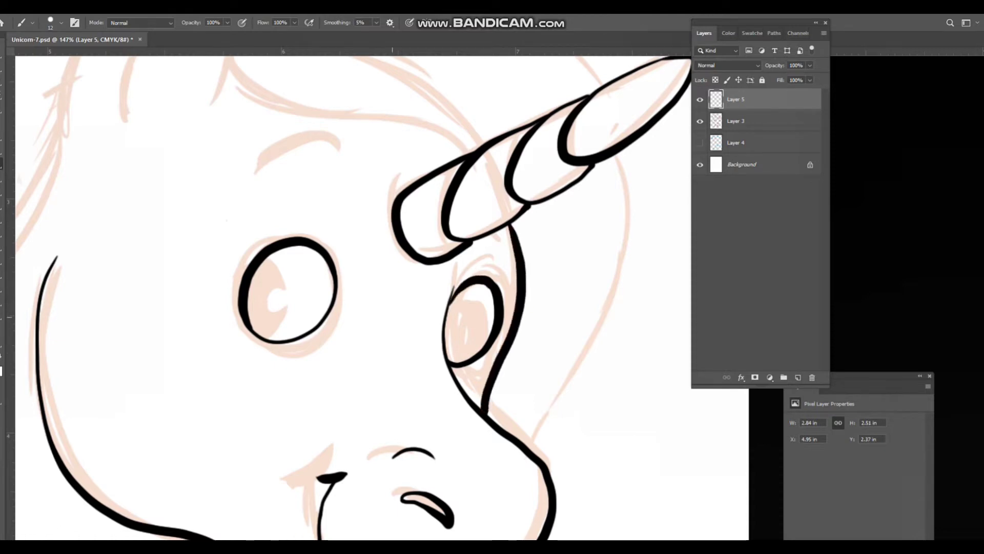
pyautogui.moveTo(392, 317); pyautogui.dragTo(412, 381)
pyautogui.moveTo(274, 233)
pyautogui.mouseDown()
pyautogui.moveTo(317, 207)
pyautogui.moveTo(358, 213)
pyautogui.mouseUp()
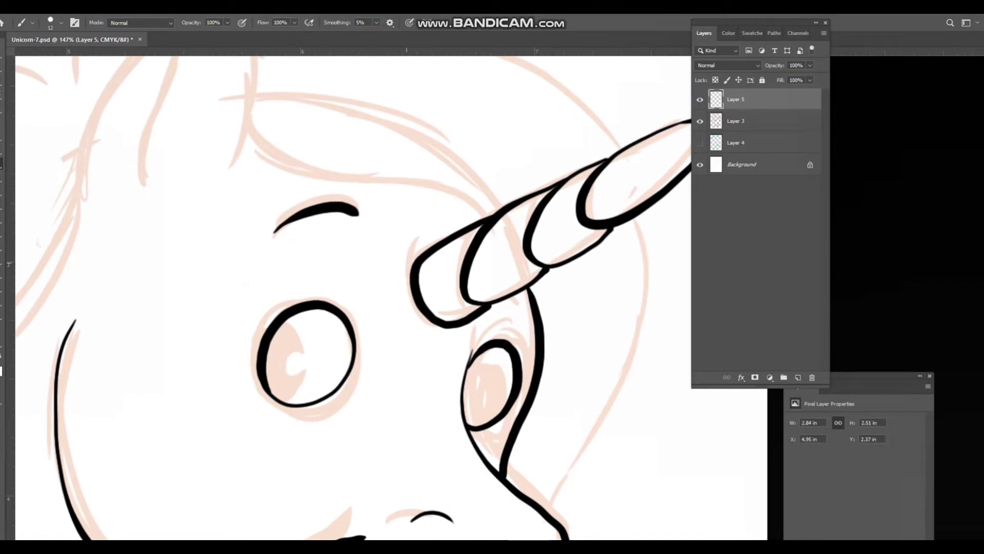
# - Draw the curved pupil edge inside the near eye and the far eye
pyautogui.moveTo(202, 190); pyautogui.dragTo(270, 222)
pyautogui.moveTo(344, 359)
pyautogui.mouseDown()
pyautogui.moveTo(373, 369)
pyautogui.moveTo(363, 427)
pyautogui.mouseUp()
pyautogui.moveTo(540, 395)
pyautogui.mouseDown()
pyautogui.moveTo(458, 291)
pyautogui.moveTo(483, 325)
pyautogui.moveTo(456, 354)
pyautogui.mouseUp()
# - Select both pupil areas, expand the selection and fill it with black, and add a white highlight to each pupil
pyautogui.press('w')
pyautogui.click(464, 340)
pyautogui.keyDown('shift'); pyautogui.click(270, 288); pyautogui.keyUp('shift')
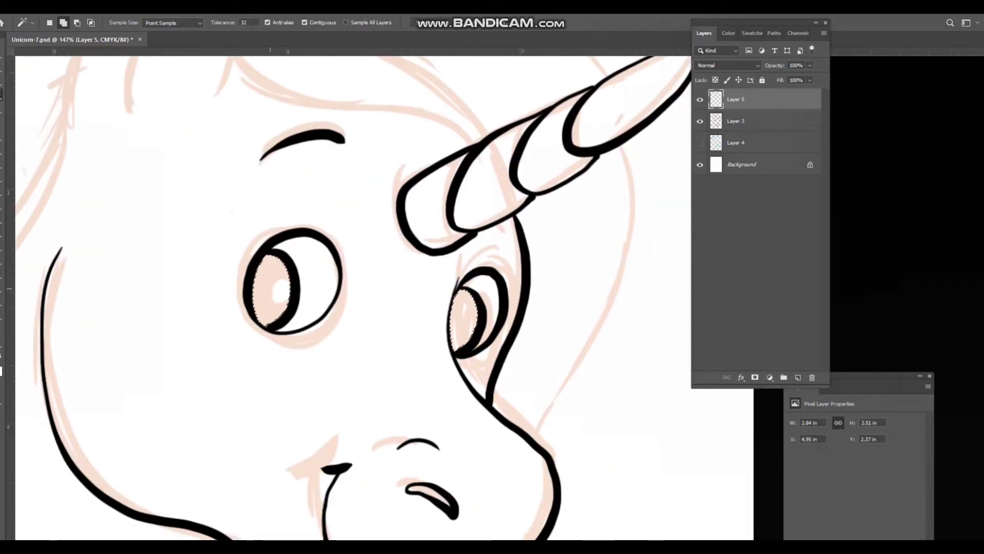
pyautogui.hotkey('alt', 's')
pyautogui.press('m')
pyautogui.press('e')
pyautogui.press('Return')
pyautogui.hotkey('alt', 'BackSpace')
pyautogui.hotkey('ctrl', 'd')
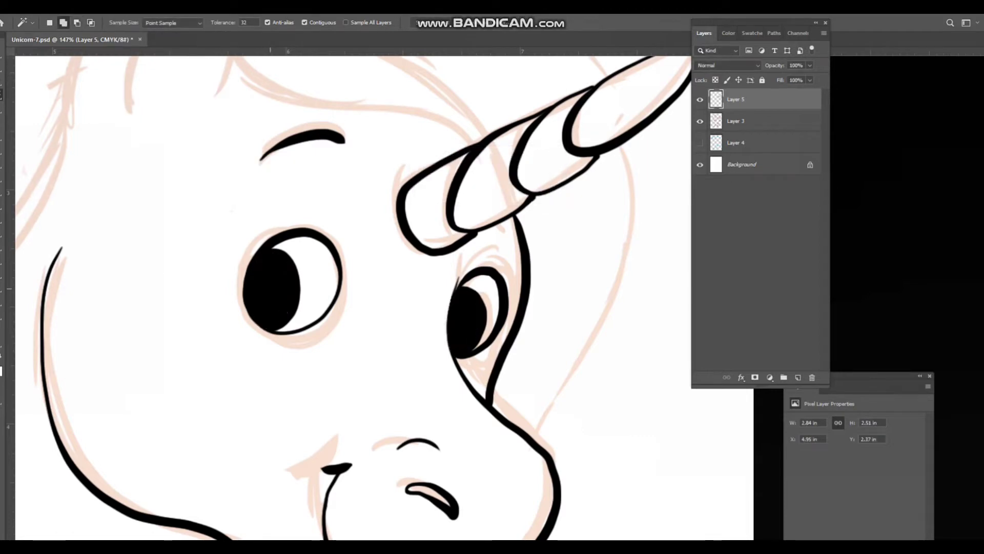
pyautogui.press('b')
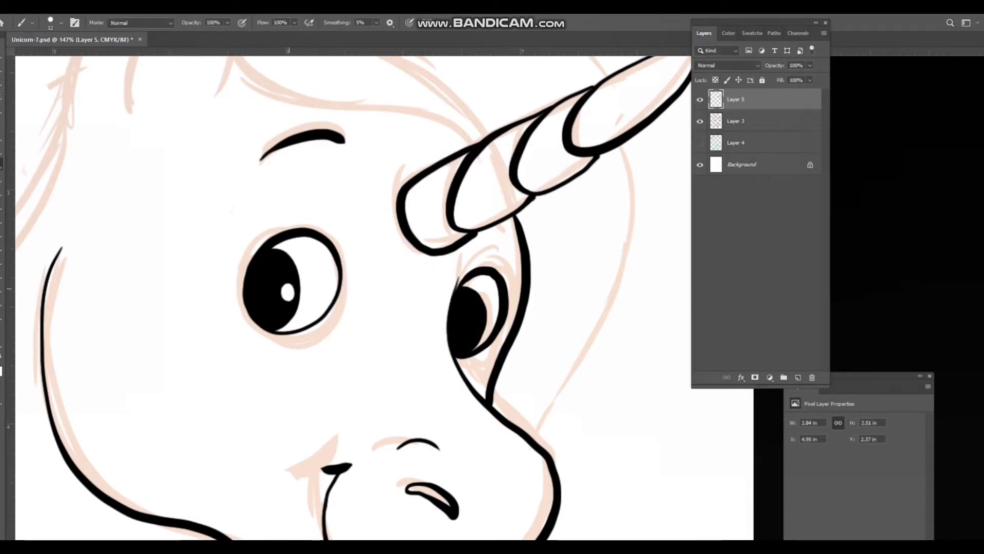
pyautogui.moveTo(472, 318); pyautogui.dragTo(473, 323)
# - Ink the ear's pointed outer outline and its rounded inner fold
pyautogui.moveTo(287, 205); pyautogui.dragTo(335, 321)
pyautogui.moveTo(246, 158); pyautogui.dragTo(313, 286)
pyautogui.scroll(2, 352, 298)
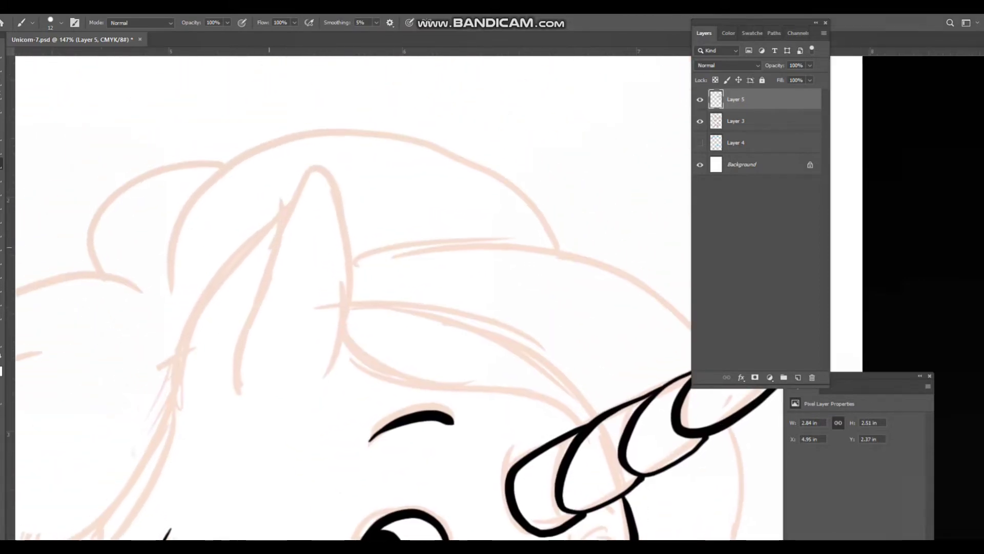
pyautogui.moveTo(178, 412)
pyautogui.mouseDown()
pyautogui.moveTo(213, 285)
pyautogui.moveTo(313, 182)
pyautogui.moveTo(341, 222)
pyautogui.moveTo(350, 333)
pyautogui.moveTo(320, 380)
pyautogui.mouseUp()
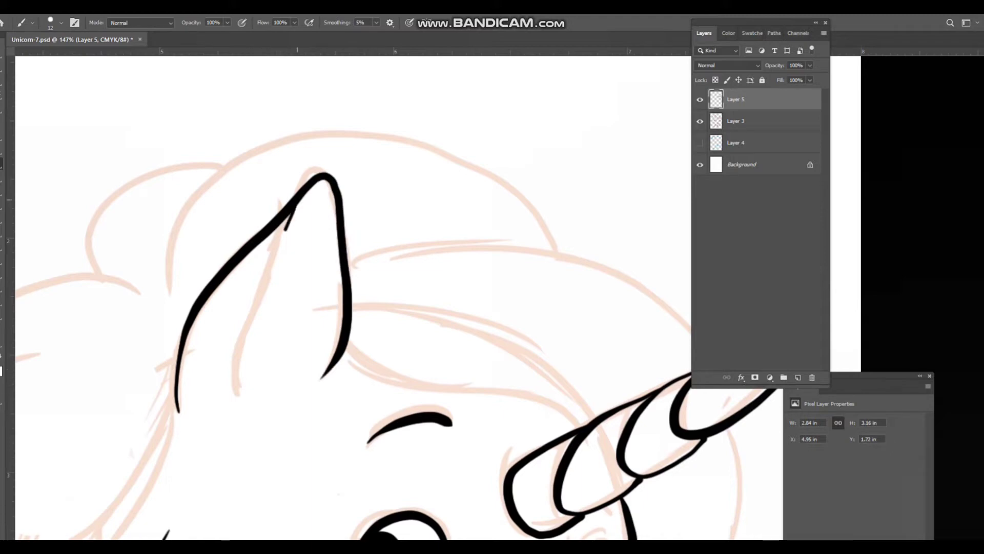
pyautogui.moveTo(285, 230)
pyautogui.mouseDown()
pyautogui.moveTo(245, 352)
pyautogui.moveTo(301, 378)
pyautogui.mouseUp()
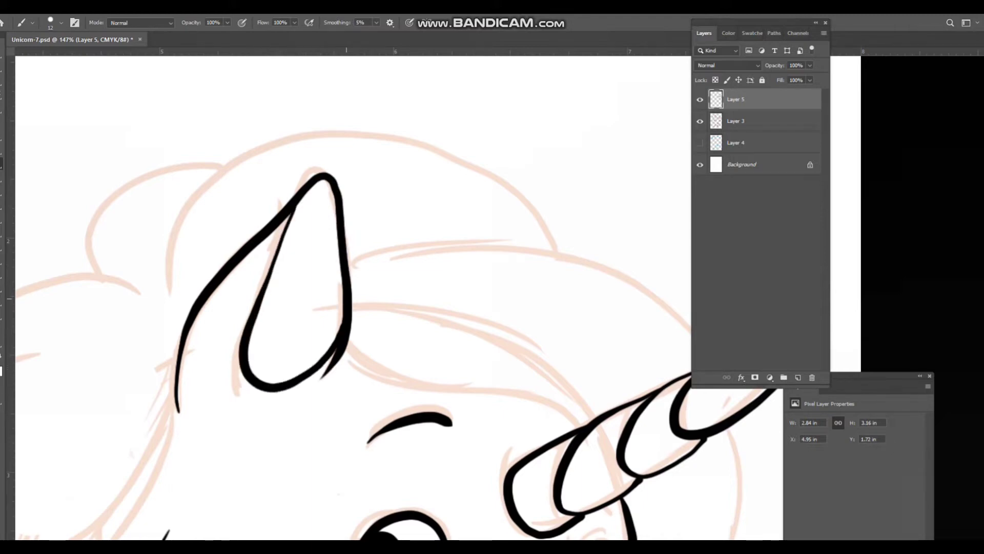
# - Ink the forehead hairline running from the base of the ear to the horn
pyautogui.moveTo(346, 298); pyautogui.dragTo(447, 134)
pyautogui.scroll(-3, 336, 285)
pyautogui.moveTo(505, 244); pyautogui.dragTo(435, 252)
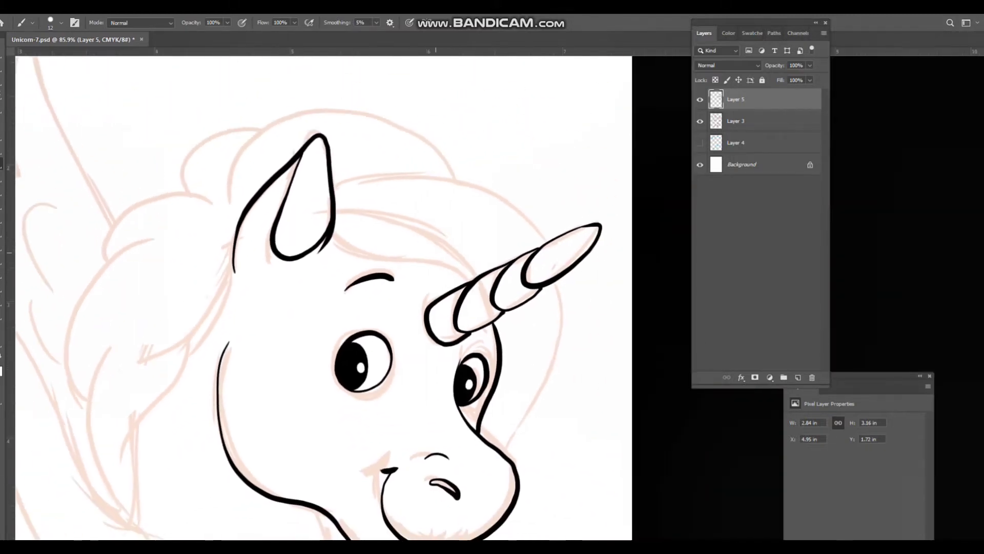
pyautogui.scroll(2, 354, 251)
pyautogui.moveTo(361, 253); pyautogui.dragTo(450, 268)
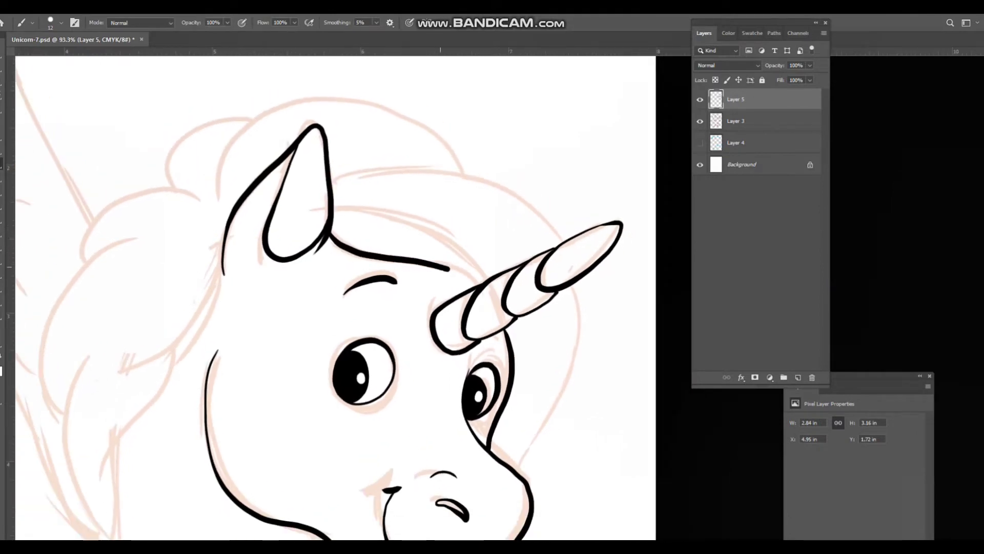
# - Ink the lower edges of the mane locks from behind the ear down the neck, and save the file
pyautogui.moveTo(296, 257); pyautogui.dragTo(450, 201)
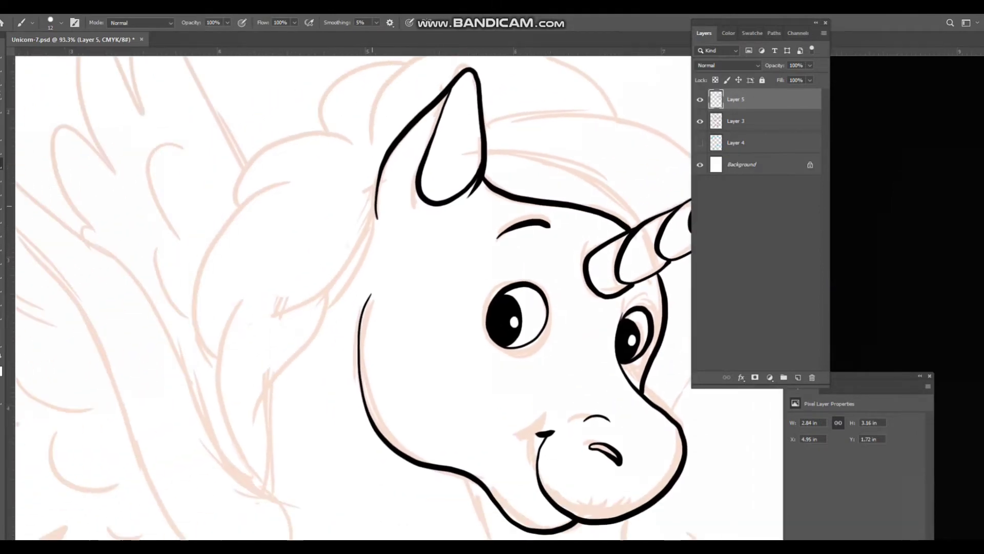
pyautogui.moveTo(376, 213)
pyautogui.mouseDown()
pyautogui.moveTo(355, 259)
pyautogui.moveTo(280, 315)
pyautogui.mouseUp()
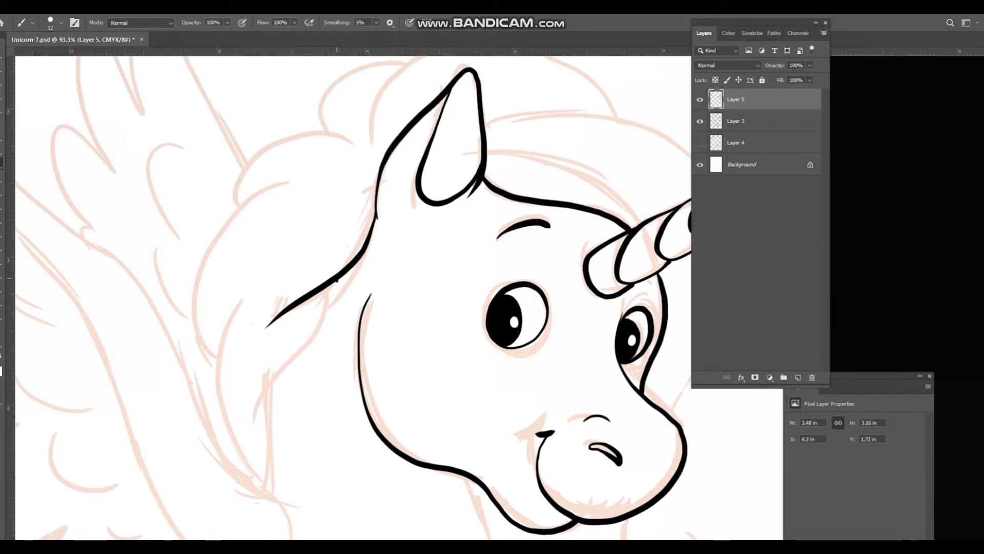
pyautogui.moveTo(335, 276)
pyautogui.mouseDown()
pyautogui.moveTo(324, 329)
pyautogui.moveTo(255, 410)
pyautogui.mouseUp()
pyautogui.scroll(-6, 354, 297)
pyautogui.hscroll(-2, 354, 297)
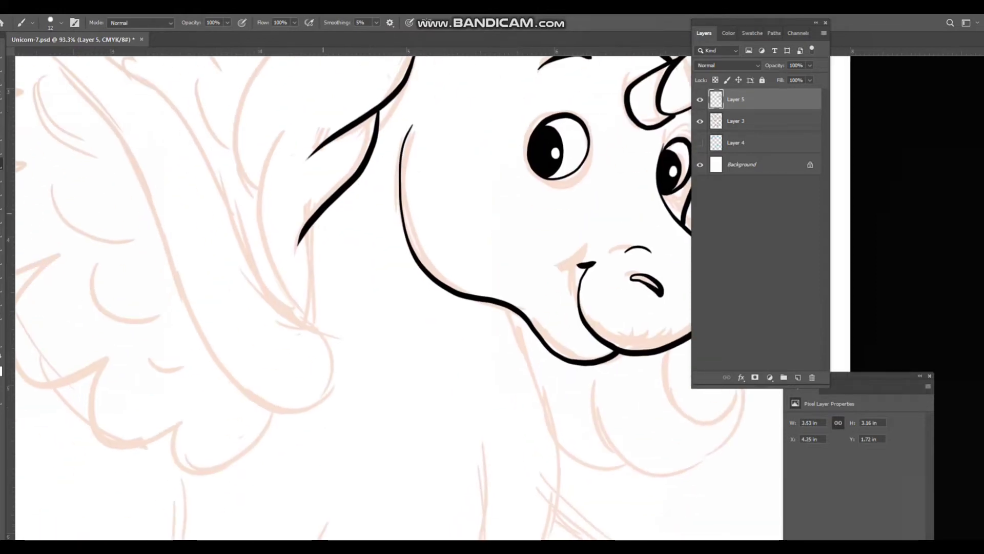
pyautogui.moveTo(316, 224)
pyautogui.mouseDown()
pyautogui.moveTo(310, 305)
pyautogui.moveTo(285, 287)
pyautogui.mouseUp()
pyautogui.hotkey('ctrl', 's')
# - Ink the forelock's upper curve from the ear to the horn and its strands falling beyond the horn to the muzzle
pyautogui.moveTo(476, 144); pyautogui.dragTo(382, 176)
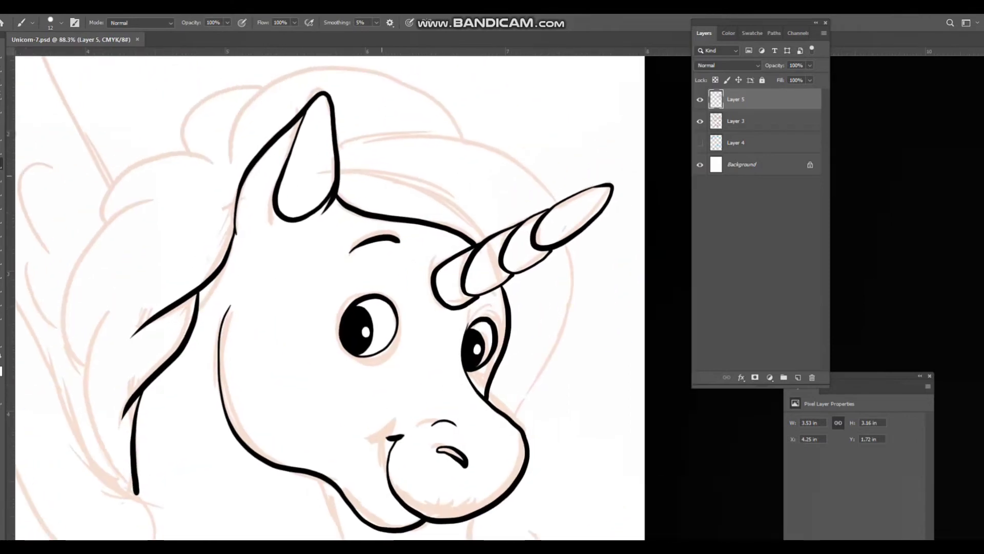
pyautogui.moveTo(371, 133)
pyautogui.mouseDown()
pyautogui.moveTo(437, 128)
pyautogui.moveTo(505, 145)
pyautogui.moveTo(548, 192)
pyautogui.mouseUp()
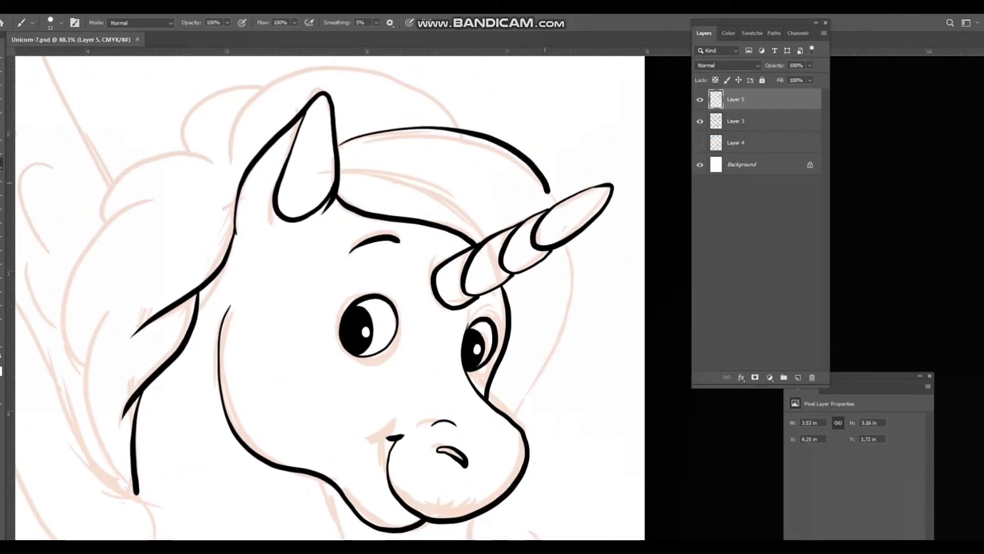
pyautogui.moveTo(556, 248); pyautogui.dragTo(542, 297)
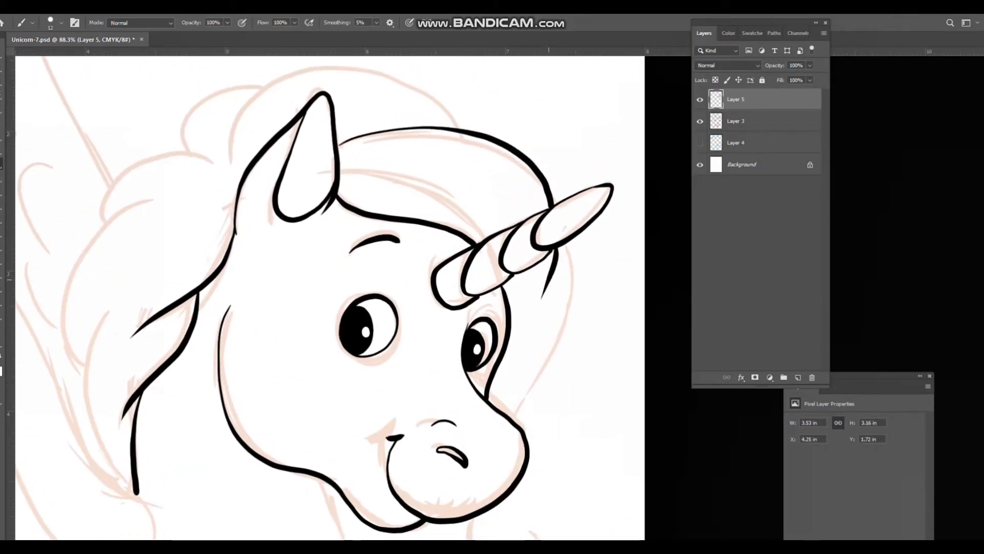
pyautogui.moveTo(558, 262)
pyautogui.mouseDown()
pyautogui.moveTo(549, 370)
pyautogui.moveTo(515, 409)
pyautogui.mouseUp()
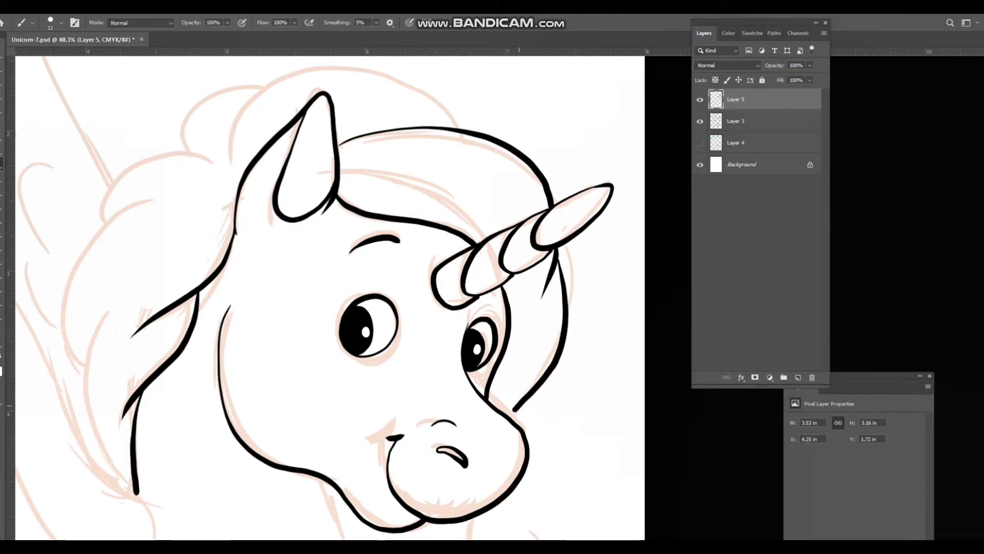
# - Ink the curled end of the forelock hanging below the muzzle
pyautogui.scroll(-5, 328, 297)
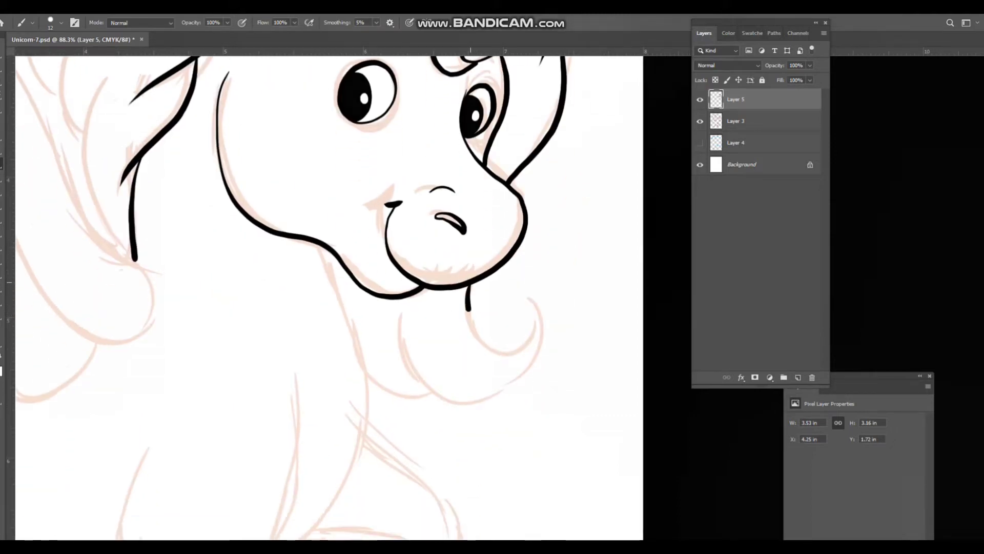
pyautogui.moveTo(468, 309)
pyautogui.mouseDown()
pyautogui.moveTo(518, 351)
pyautogui.moveTo(533, 311)
pyautogui.mouseUp()
pyautogui.moveTo(401, 316)
pyautogui.mouseDown()
pyautogui.moveTo(464, 397)
pyautogui.moveTo(550, 329)
pyautogui.mouseUp()
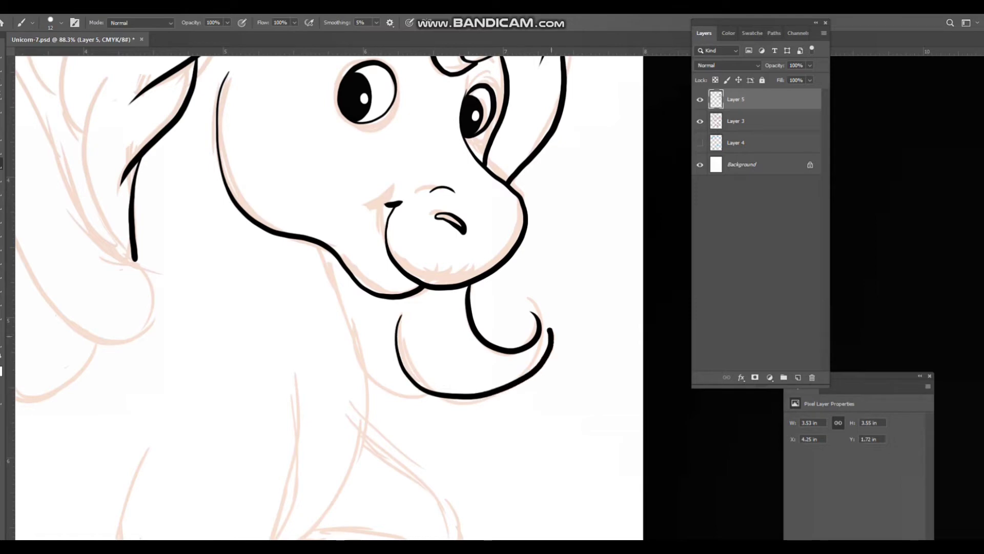
# - Ink the chest curve from the throat to the front leg, and the belly line
pyautogui.moveTo(343, 292); pyautogui.dragTo(398, 179)
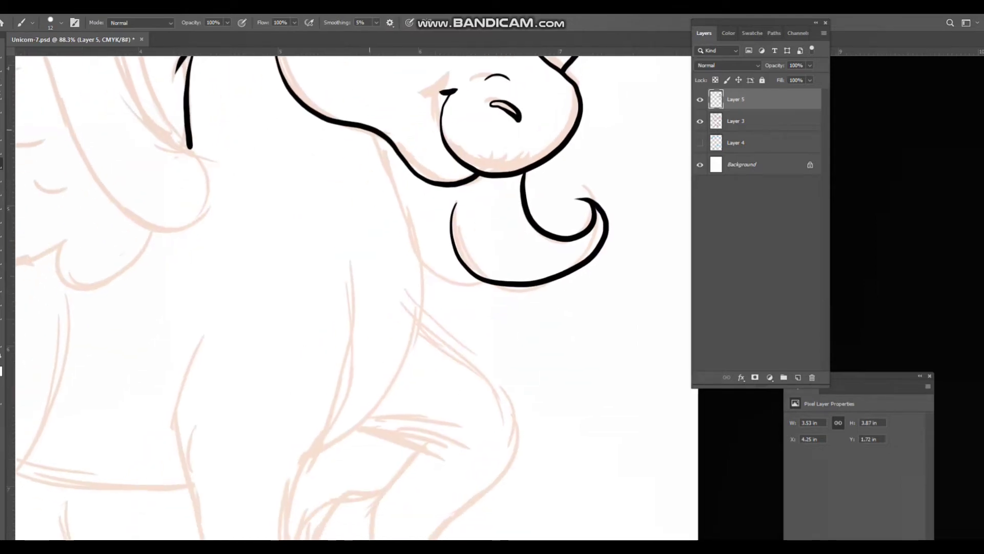
pyautogui.moveTo(371, 142)
pyautogui.mouseDown()
pyautogui.moveTo(410, 226)
pyautogui.moveTo(419, 280)
pyautogui.moveTo(412, 343)
pyautogui.moveTo(371, 416)
pyautogui.moveTo(305, 464)
pyautogui.mouseUp()
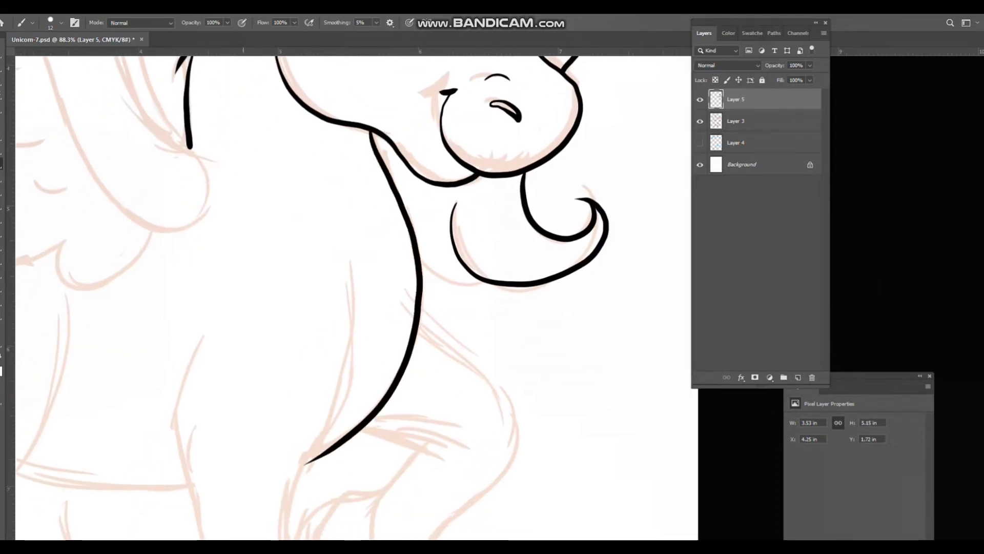
pyautogui.scroll(-2, 354, 298)
pyautogui.hscroll(-4, 354, 297)
pyautogui.moveTo(224, 300); pyautogui.dragTo(228, 304)
pyautogui.moveTo(197, 367); pyautogui.dragTo(445, 385)
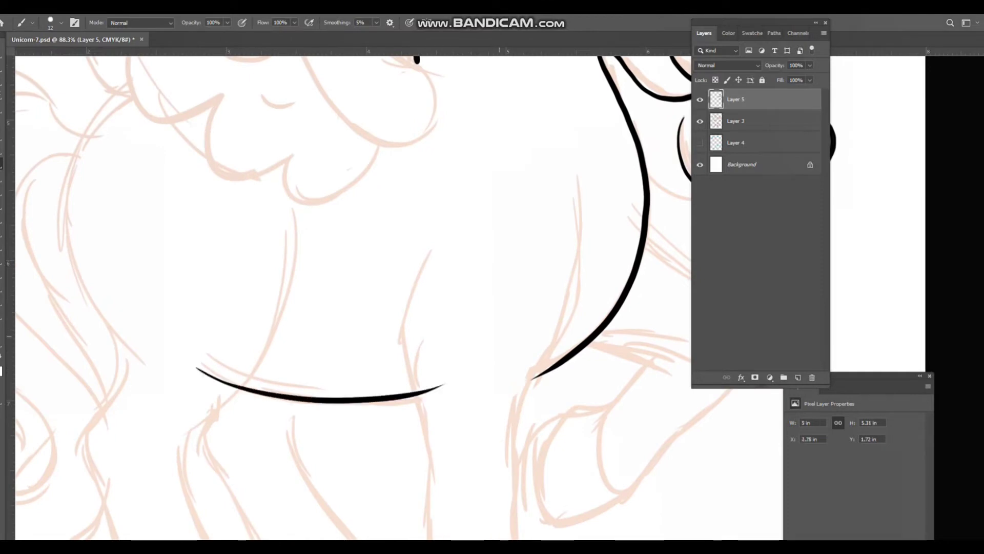
# - Ink the rump and the back of the near hind leg down around the bottom of its hoof
pyautogui.scroll(1, 354, 297)
pyautogui.hscroll(-2, 354, 298)
pyautogui.moveTo(188, 145)
pyautogui.mouseDown()
pyautogui.moveTo(151, 224)
pyautogui.moveTo(157, 304)
pyautogui.moveTo(210, 409)
pyautogui.moveTo(164, 491)
pyautogui.mouseUp()
pyautogui.scroll(-3, 354, 297)
pyautogui.hscroll(1, 353, 298)
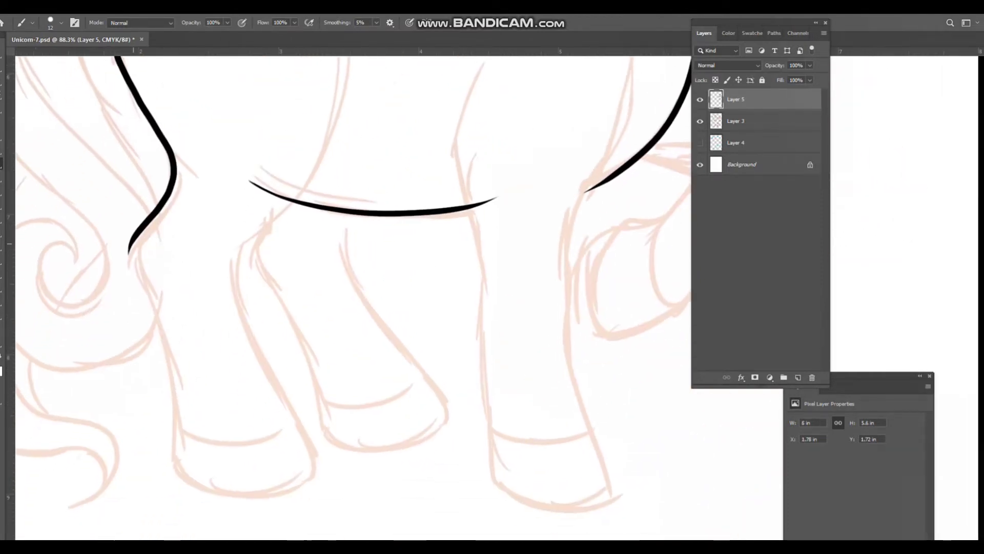
pyautogui.moveTo(130, 251)
pyautogui.mouseDown()
pyautogui.moveTo(172, 385)
pyautogui.moveTo(182, 464)
pyautogui.moveTo(215, 486)
pyautogui.moveTo(301, 474)
pyautogui.mouseUp()
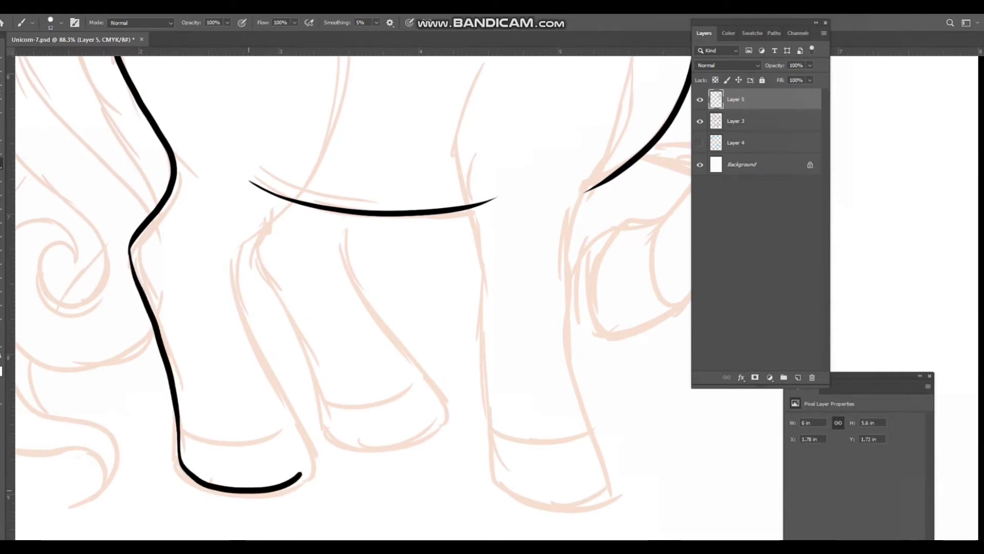
# - Erase the overhanging rear end of the belly line where it meets the hind leg
pyautogui.scroll(2, 354, 297)
pyautogui.hscroll(1, 354, 297)
pyautogui.press('e')
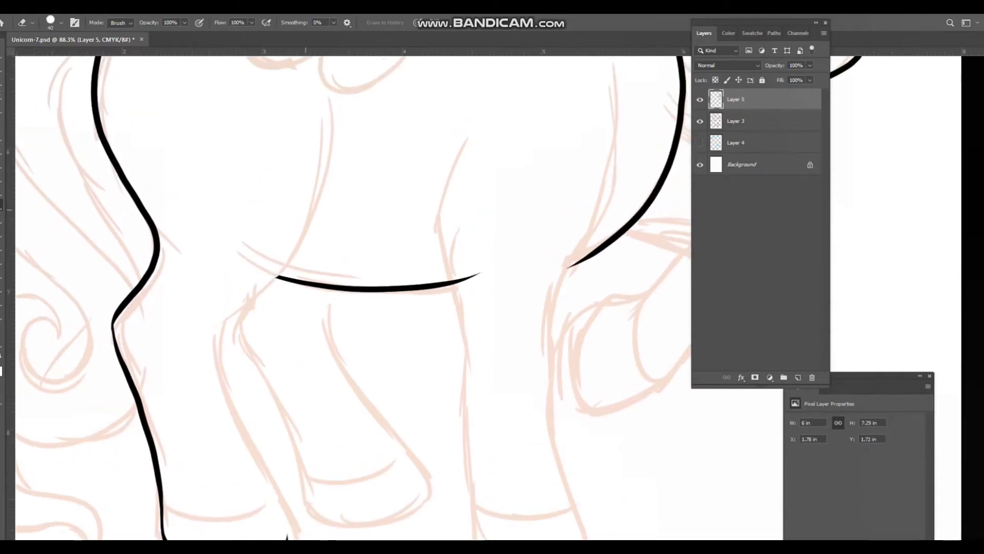
# - Ink the front of the near hind leg from the flank to the hoof, plus the curved line across the hoof's top
pyautogui.press('b')
pyautogui.moveTo(330, 128)
pyautogui.mouseDown()
pyautogui.moveTo(314, 209)
pyautogui.moveTo(280, 270)
pyautogui.moveTo(233, 319)
pyautogui.moveTo(226, 405)
pyautogui.moveTo(266, 484)
pyautogui.mouseUp()
pyautogui.scroll(-2, 266, 484)
pyautogui.hscroll(1, 266, 484)
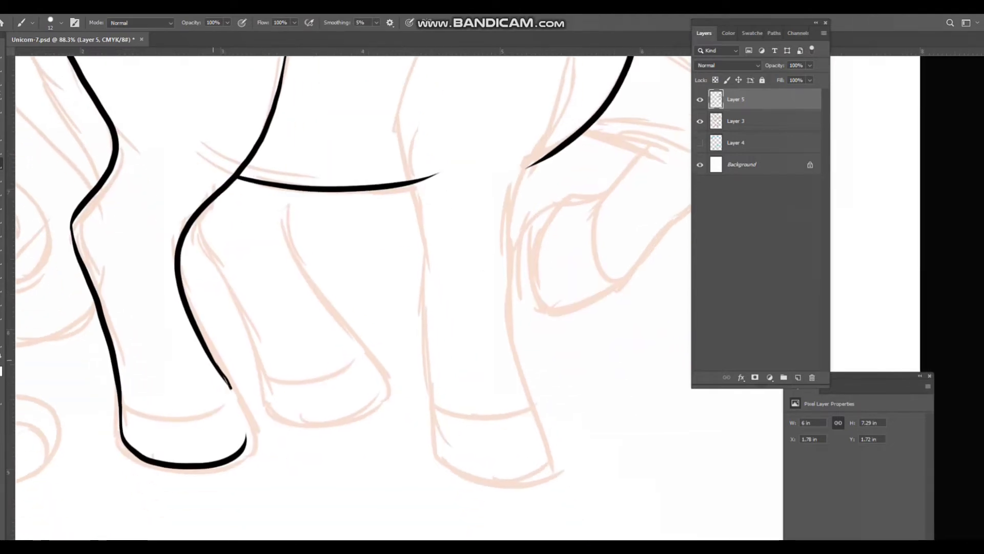
pyautogui.hotkey('ctrl', 'z')
pyautogui.moveTo(211, 362); pyautogui.dragTo(246, 422)
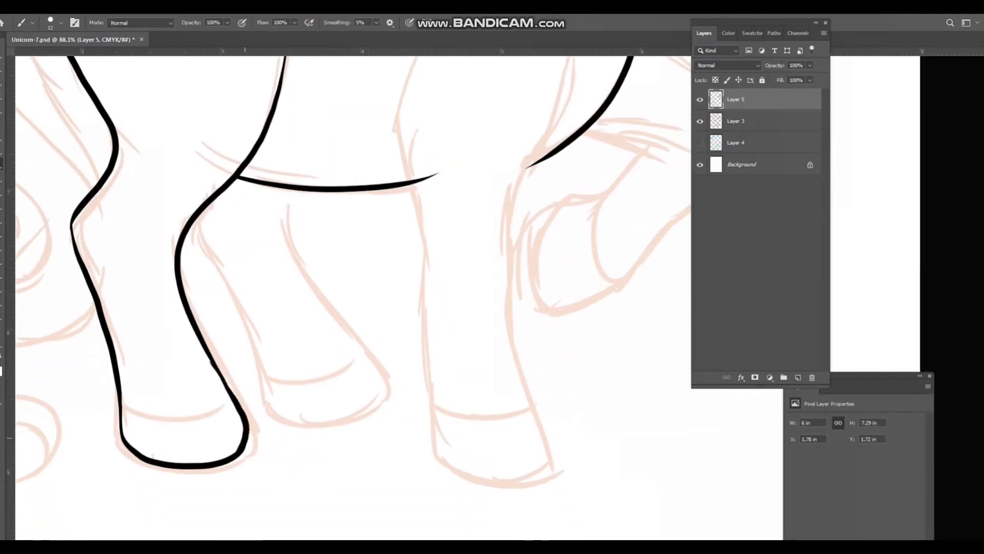
pyautogui.moveTo(121, 398); pyautogui.dragTo(211, 411)
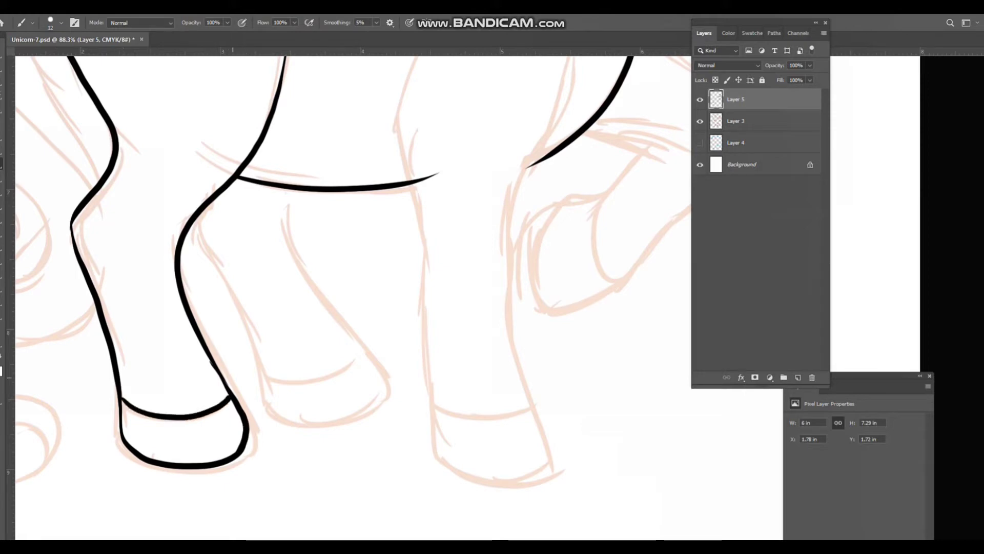
# - Trim the belly line's front end and ink the back edge of the near front leg down to the hoof
pyautogui.moveTo(414, 169); pyautogui.dragTo(348, 239)
pyautogui.press('e')
pyautogui.press('b')
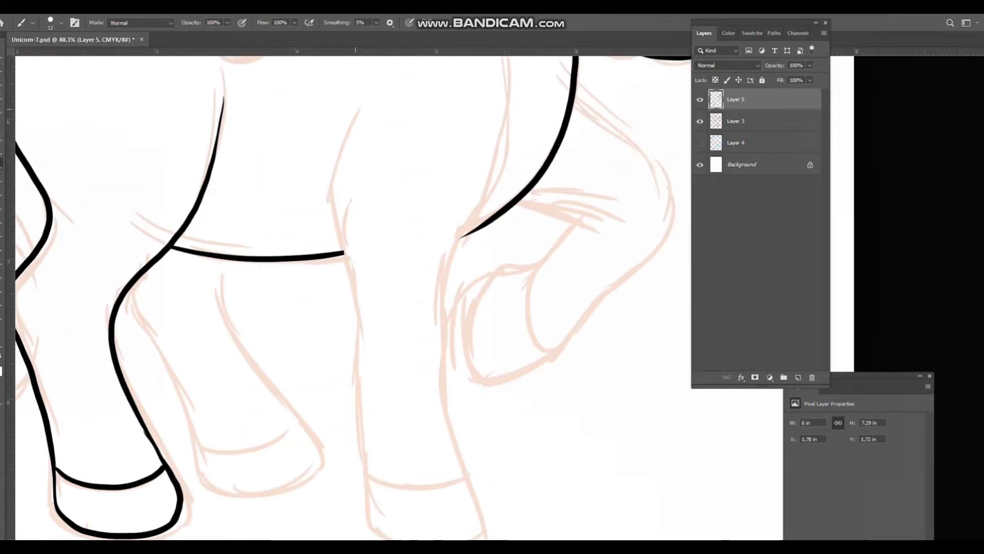
pyautogui.moveTo(337, 162); pyautogui.dragTo(338, 239)
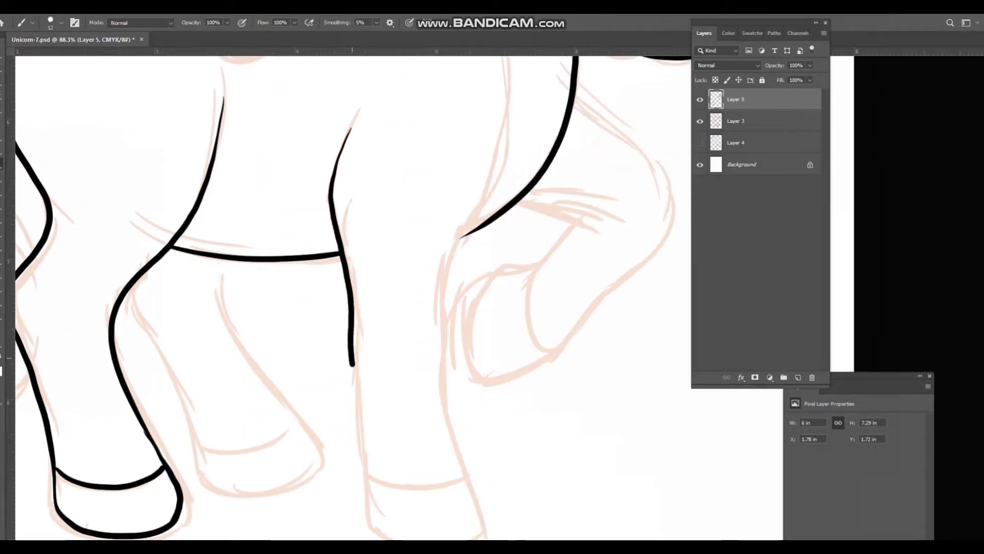
pyautogui.moveTo(352, 365); pyautogui.dragTo(367, 517)
pyautogui.hscroll(2, 354, 297)
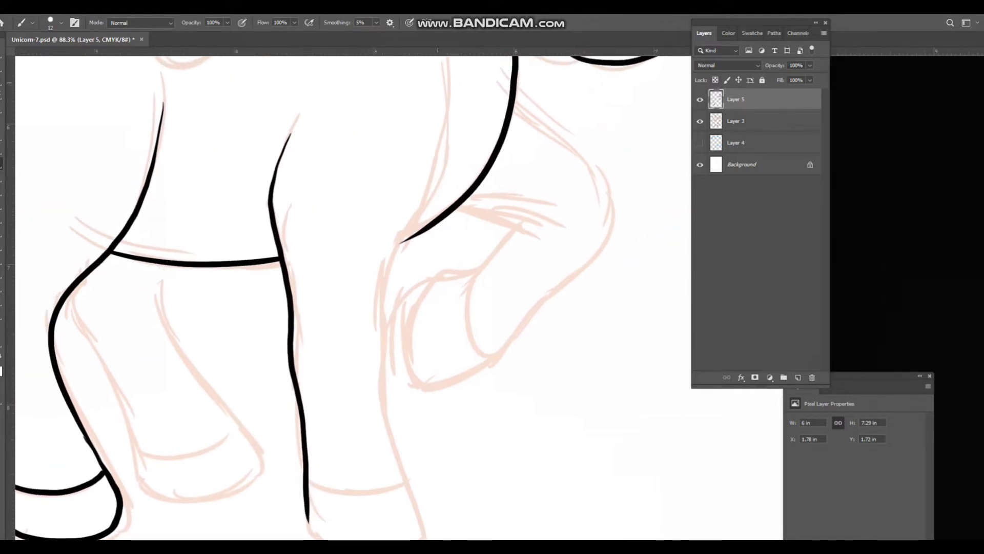
# - Ink the front edge of the near front leg from the chest down, and its hoof with the curved dividing line
pyautogui.moveTo(440, 105); pyautogui.dragTo(405, 236)
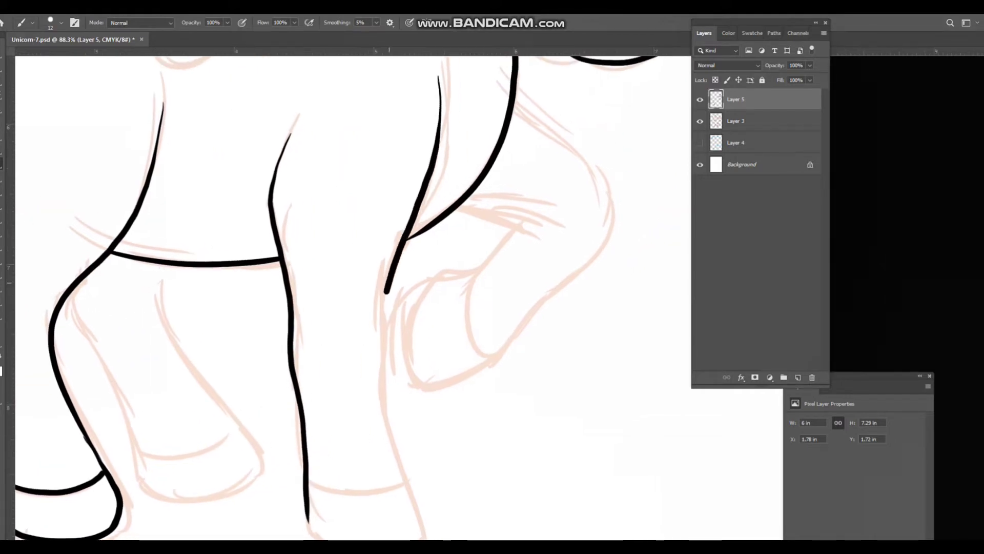
pyautogui.moveTo(382, 416); pyautogui.dragTo(412, 508)
pyautogui.scroll(-3, 411, 509)
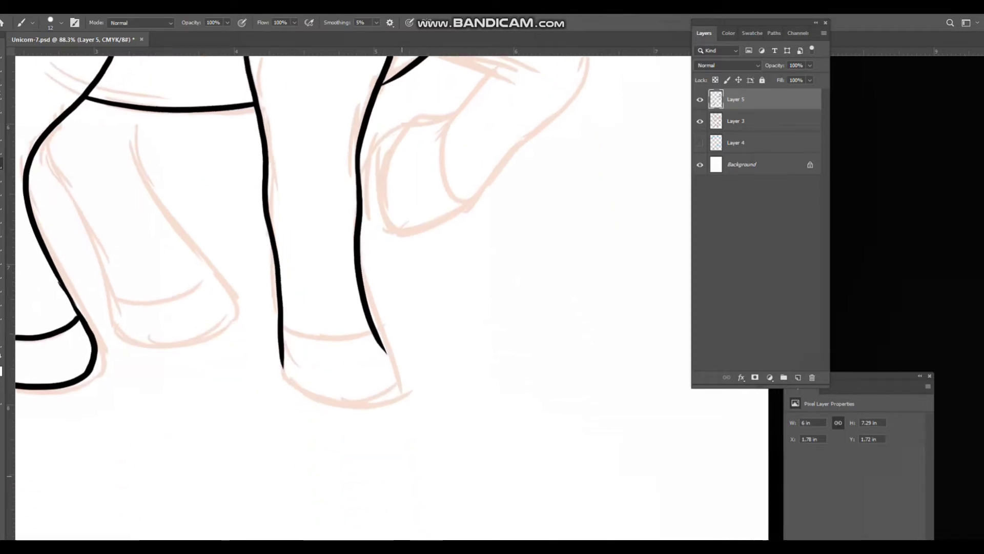
pyautogui.moveTo(308, 520); pyautogui.dragTo(312, 536)
pyautogui.moveTo(287, 380)
pyautogui.mouseDown()
pyautogui.moveTo(387, 409)
pyautogui.moveTo(383, 344)
pyautogui.mouseUp()
# - Ink the raised front leg with its bent knee, hoof and hoof dividing line, and save the document
pyautogui.moveTo(285, 327)
pyautogui.mouseDown()
pyautogui.moveTo(357, 344)
pyautogui.moveTo(279, 479)
pyautogui.mouseUp()
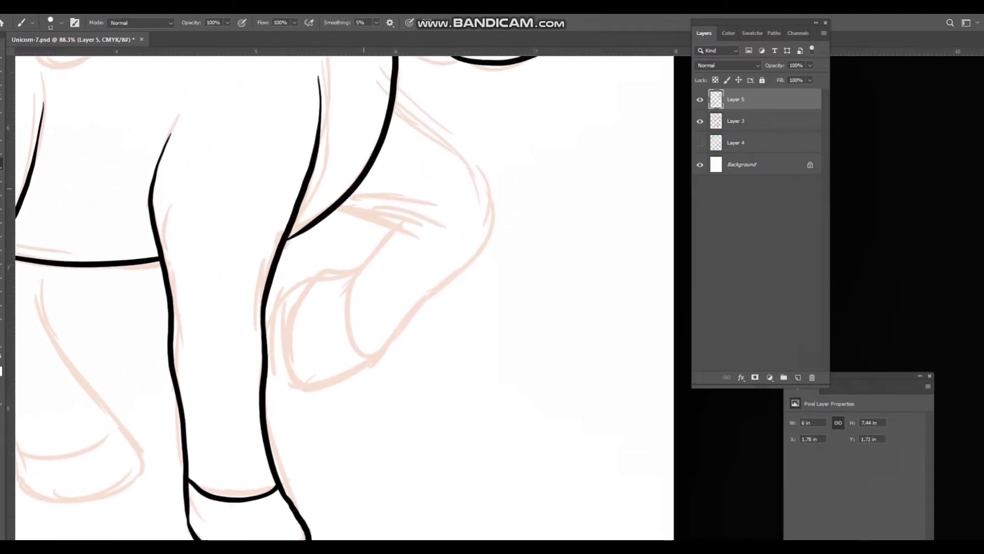
pyautogui.moveTo(337, 206)
pyautogui.mouseDown()
pyautogui.moveTo(415, 226)
pyautogui.moveTo(354, 267)
pyautogui.moveTo(299, 286)
pyautogui.moveTo(287, 372)
pyautogui.moveTo(362, 369)
pyautogui.moveTo(464, 259)
pyautogui.moveTo(491, 175)
pyautogui.mouseUp()
pyautogui.moveTo(490, 177); pyautogui.dragTo(476, 254)
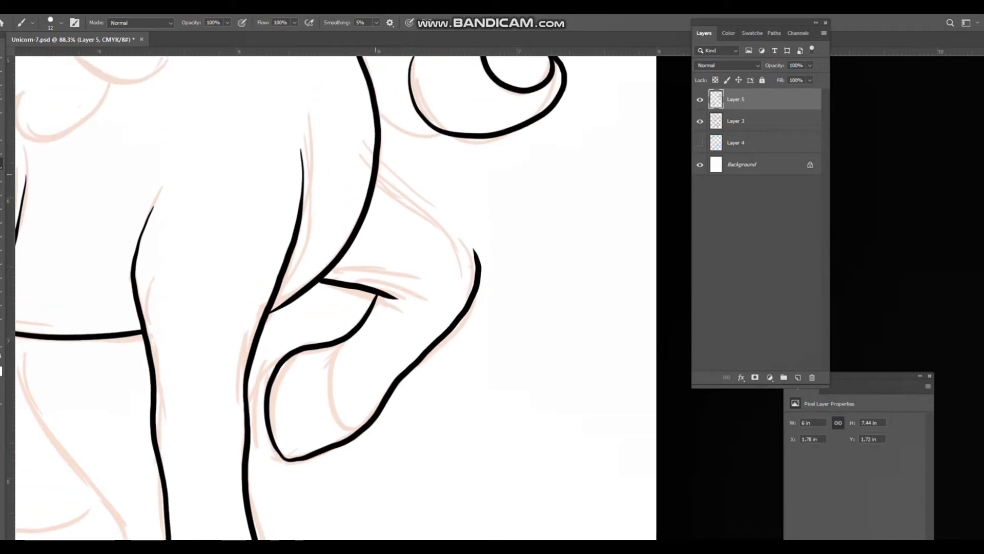
pyautogui.moveTo(378, 178); pyautogui.dragTo(426, 214)
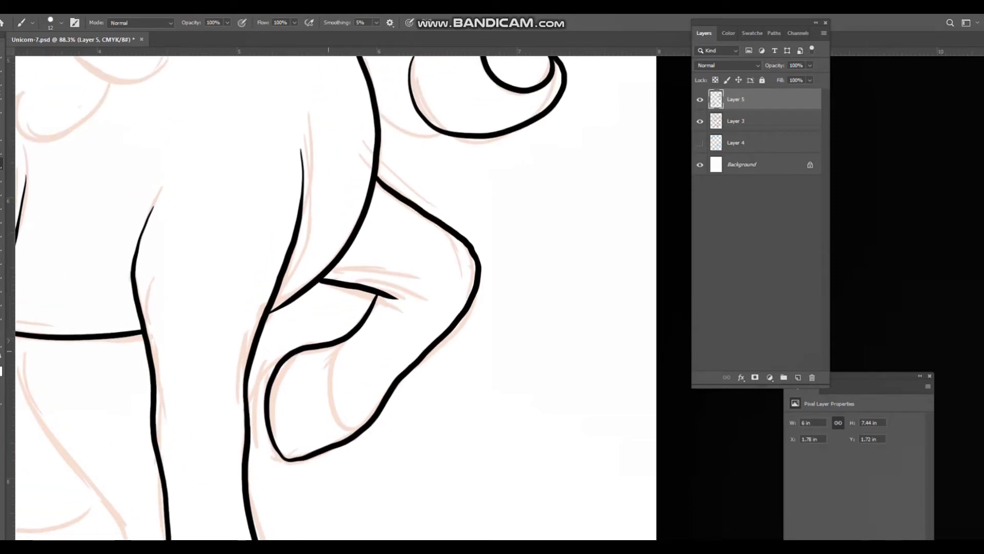
pyautogui.moveTo(326, 347); pyautogui.dragTo(325, 404)
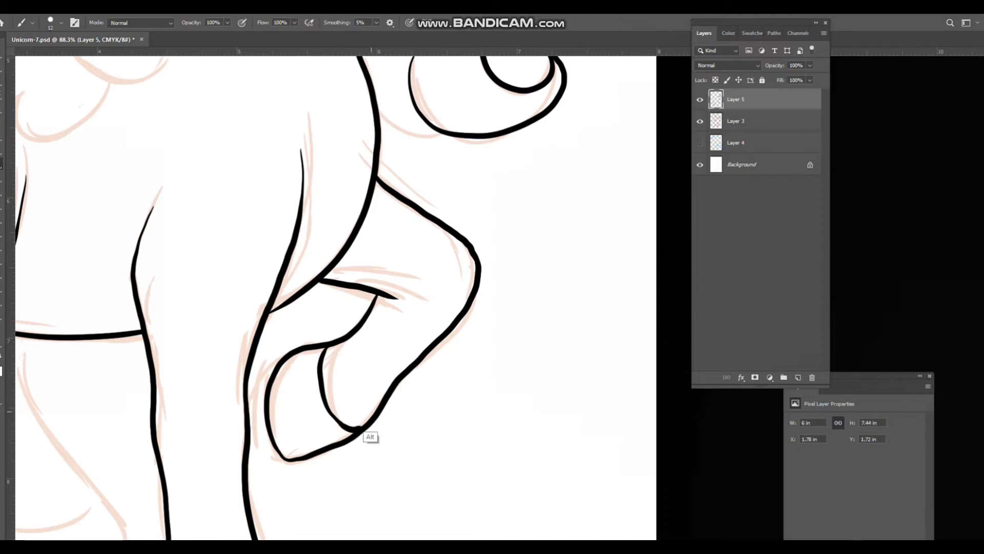
pyautogui.scroll(-5, 361, 431)
pyautogui.hotkey('ctrl', 's')
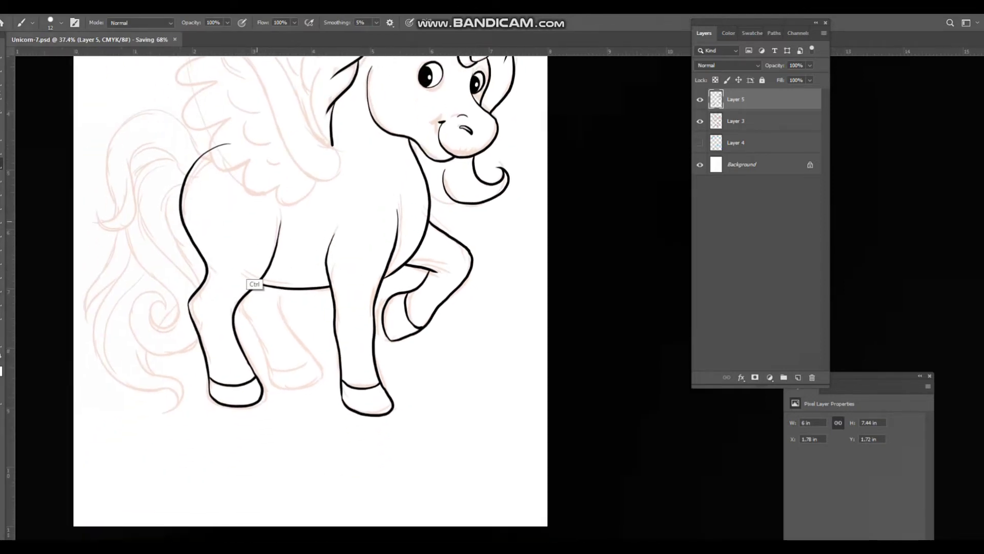
# - Copy the inked near hind leg to a new layer, scaled to 93.83% and rotated -7.55°, over the sketched far hind leg
pyautogui.hotkey('ctrl', '+')
pyautogui.press('l')
pyautogui.moveTo(289, 338)
pyautogui.mouseDown()
pyautogui.moveTo(187, 456)
pyautogui.moveTo(289, 369)
pyautogui.moveTo(366, 359)
pyautogui.mouseUp()
pyautogui.hotkey('ctrl', 'j')
pyautogui.press('v')
pyautogui.hotkey('ctrl', 't')
pyautogui.moveTo(405, 252); pyautogui.dragTo(357, 284)
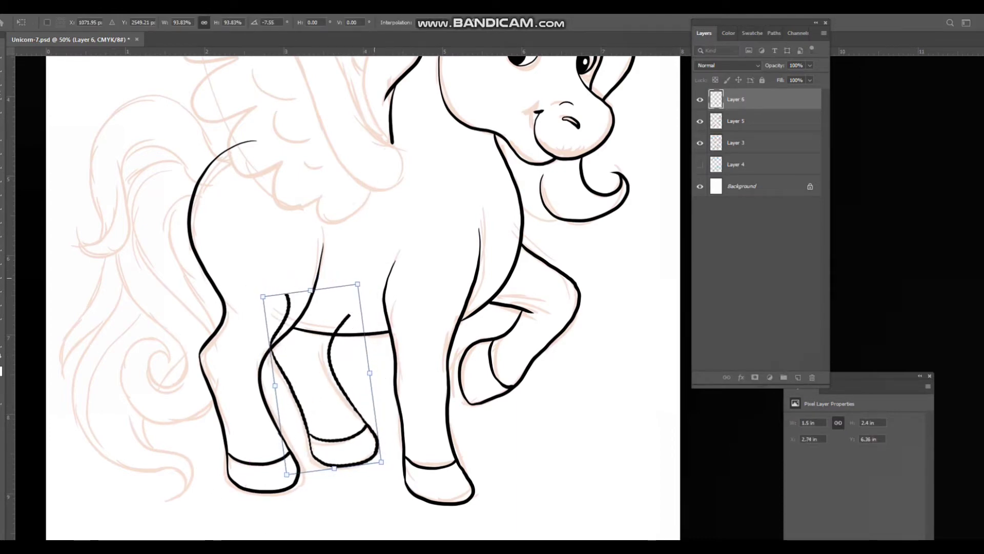
pyautogui.press('Return')
# - Delete the copied leg's lines that stick out above the belly line and over the near hind leg
pyautogui.press('l')
pyautogui.scroll(2, 275, 352)
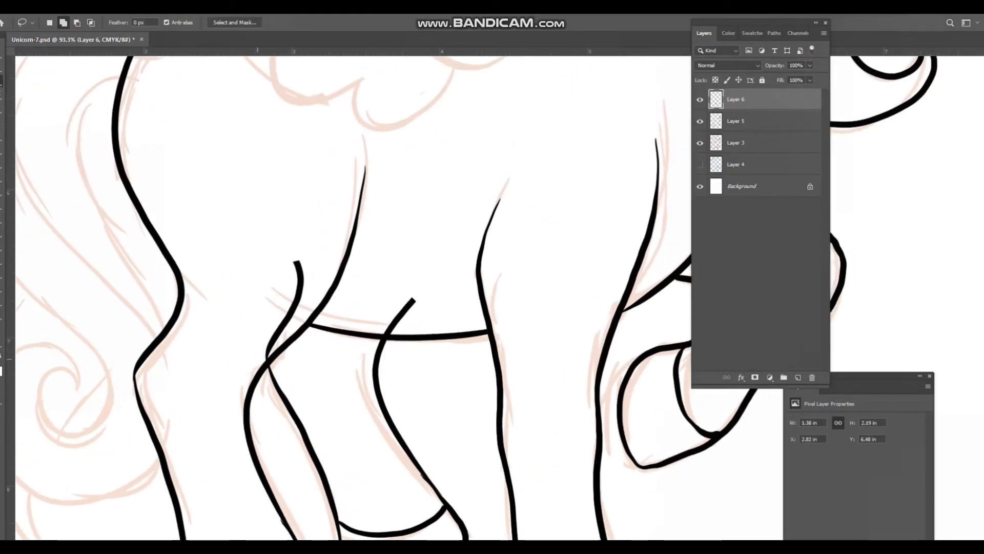
pyautogui.moveTo(254, 374)
pyautogui.mouseDown()
pyautogui.moveTo(328, 328)
pyautogui.moveTo(394, 335)
pyautogui.moveTo(438, 285)
pyautogui.moveTo(331, 215)
pyautogui.mouseUp()
pyautogui.press('Delete')
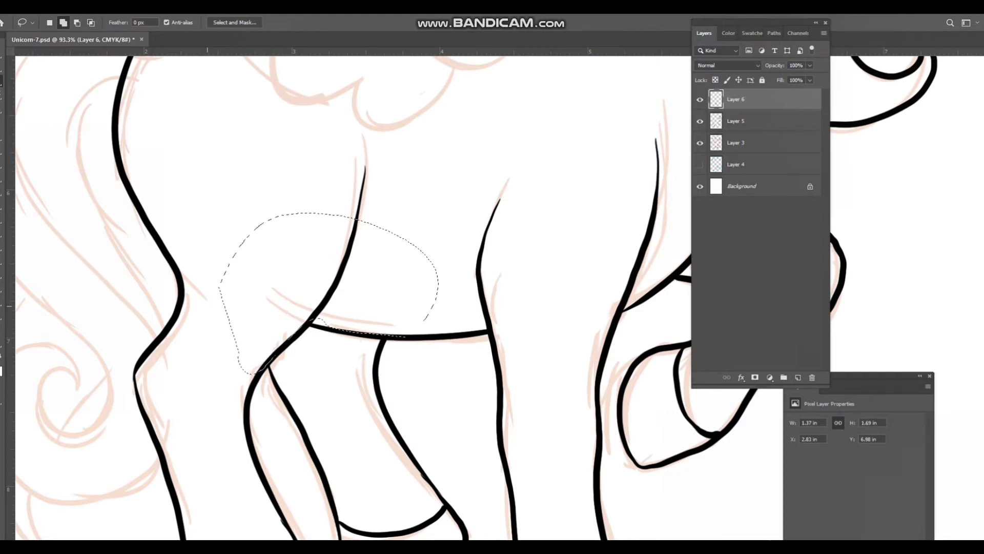
pyautogui.hotkey('ctrl', 'd')
# - Merge the far hind leg layer with Layer 5
pyautogui.scroll(-5, 490, 291)
pyautogui.moveTo(490, 290); pyautogui.dragTo(446, 323)
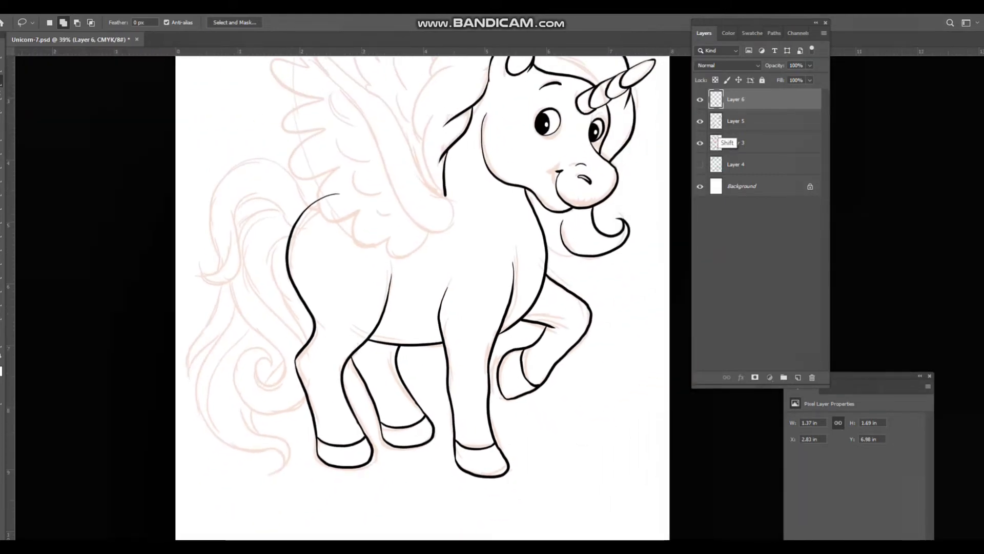
pyautogui.keyDown('ctrl'); pyautogui.click(732, 121); pyautogui.keyUp('ctrl')
pyautogui.hotkey('ctrl', 'e')
# - Ink the upper edge of the near wing from its tip down to its base at the neck
pyautogui.moveTo(404, 116); pyautogui.dragTo(423, 272)
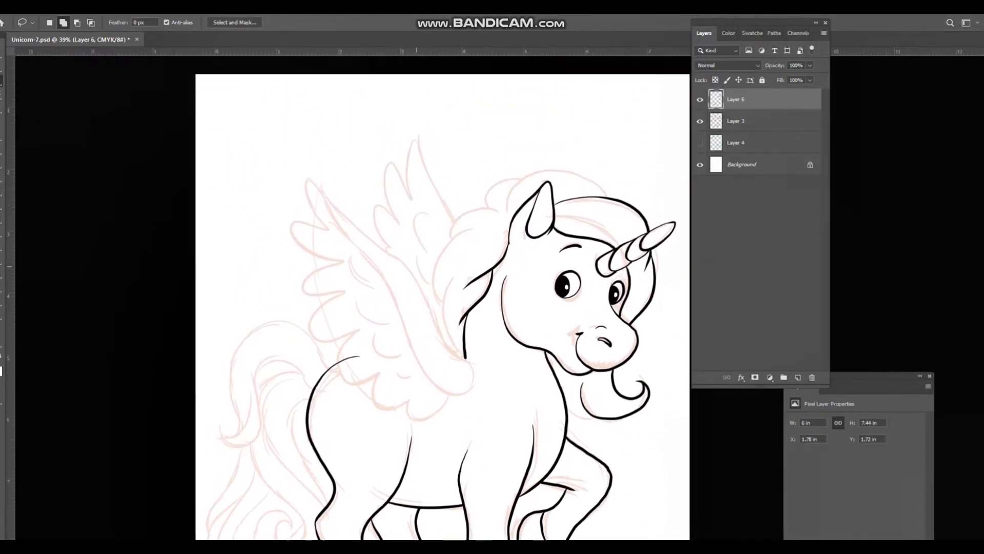
pyautogui.moveTo(330, 324); pyautogui.dragTo(378, 315)
pyautogui.scroll(3, 356, 382)
pyautogui.press('e')
pyautogui.moveTo(513, 139)
pyautogui.mouseDown()
pyautogui.moveTo(379, 206)
pyautogui.moveTo(369, 264)
pyautogui.moveTo(357, 265)
pyautogui.mouseUp()
pyautogui.press('b')
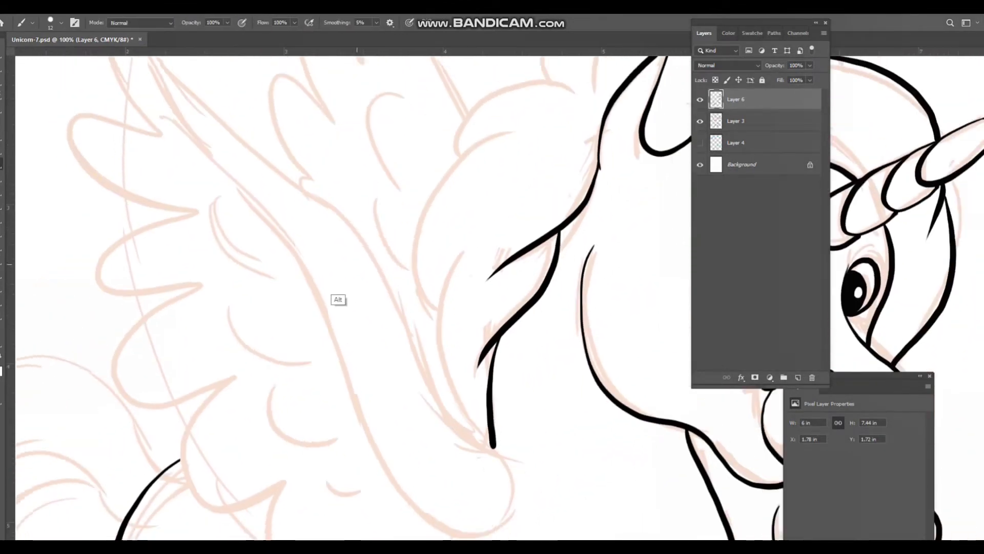
pyautogui.scroll(-2, 353, 298)
pyautogui.moveTo(180, 138)
pyautogui.mouseDown()
pyautogui.moveTo(356, 281)
pyautogui.moveTo(390, 363)
pyautogui.mouseUp()
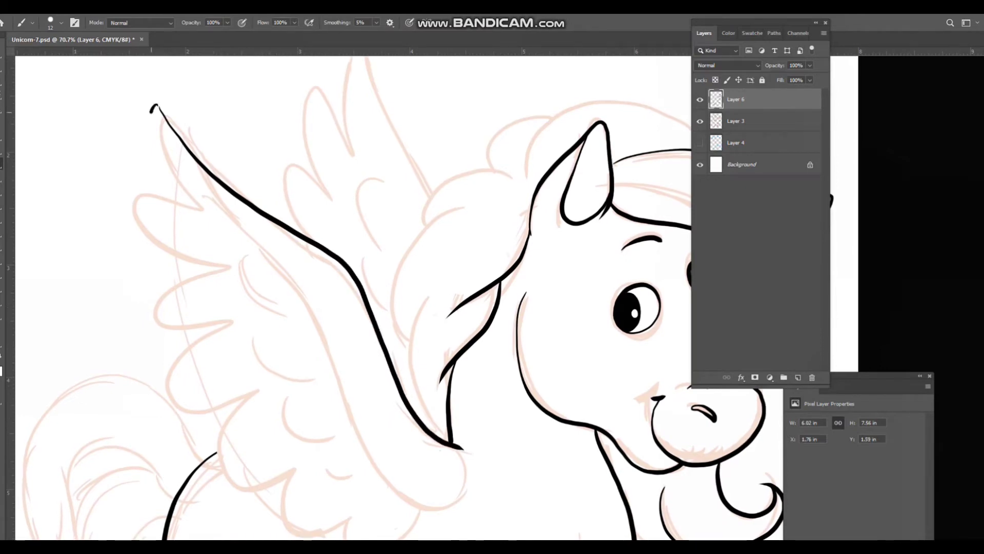
# - Ink the scalloped feather outline of the near wing from the tip down to the back
pyautogui.moveTo(151, 112); pyautogui.dragTo(156, 143)
pyautogui.hotkey('ctrl', 'z')
pyautogui.moveTo(158, 106)
pyautogui.mouseDown()
pyautogui.moveTo(172, 199)
pyautogui.moveTo(163, 250)
pyautogui.moveTo(226, 270)
pyautogui.moveTo(162, 286)
pyautogui.moveTo(231, 323)
pyautogui.moveTo(175, 368)
pyautogui.moveTo(261, 394)
pyautogui.moveTo(259, 292)
pyautogui.mouseUp()
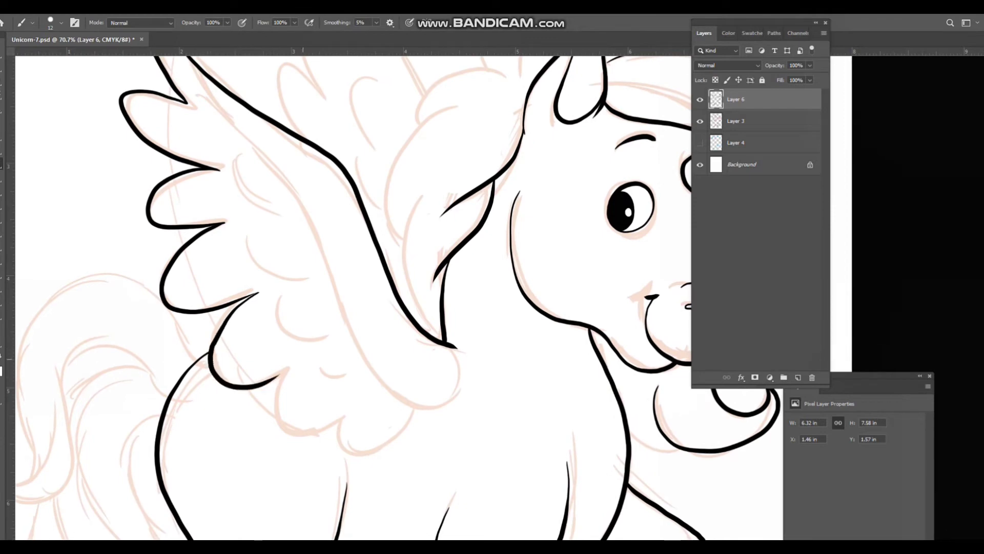
pyautogui.moveTo(303, 359); pyautogui.dragTo(246, 285)
pyautogui.moveTo(211, 342)
pyautogui.mouseDown()
pyautogui.moveTo(280, 345)
pyautogui.moveTo(317, 375)
pyautogui.mouseUp()
# - Ink the lower edge of the near wing's arm and the short curved feather marks inside the wing
pyautogui.moveTo(242, 115); pyautogui.dragTo(263, 187)
pyautogui.moveTo(172, 86)
pyautogui.mouseDown()
pyautogui.moveTo(245, 170)
pyautogui.moveTo(305, 296)
pyautogui.mouseUp()
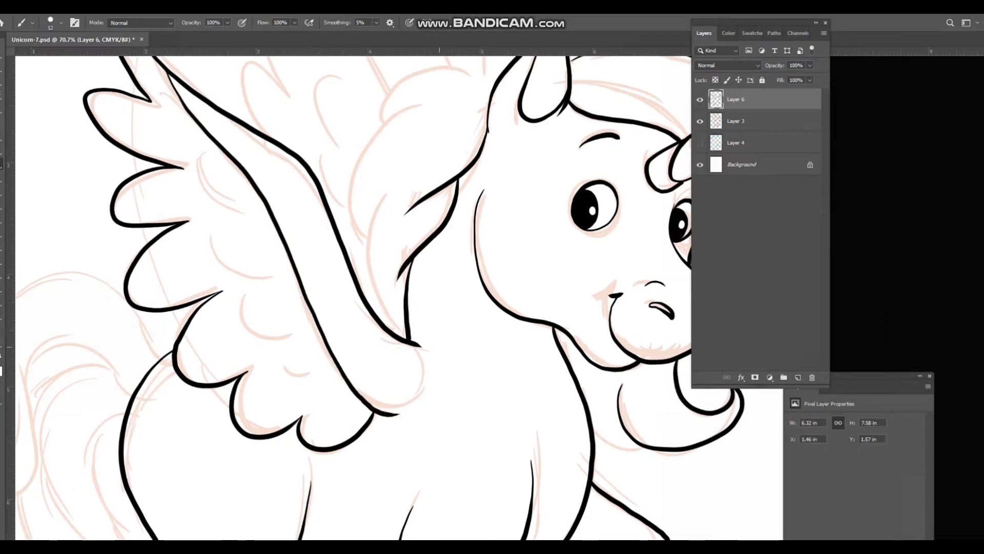
pyautogui.moveTo(439, 347); pyautogui.dragTo(478, 370)
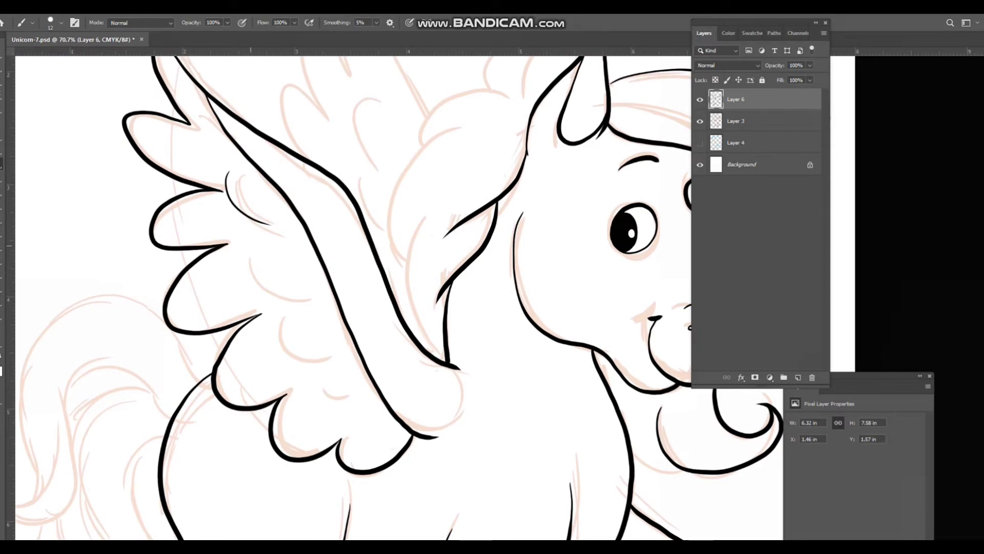
pyautogui.moveTo(246, 245); pyautogui.dragTo(366, 409)
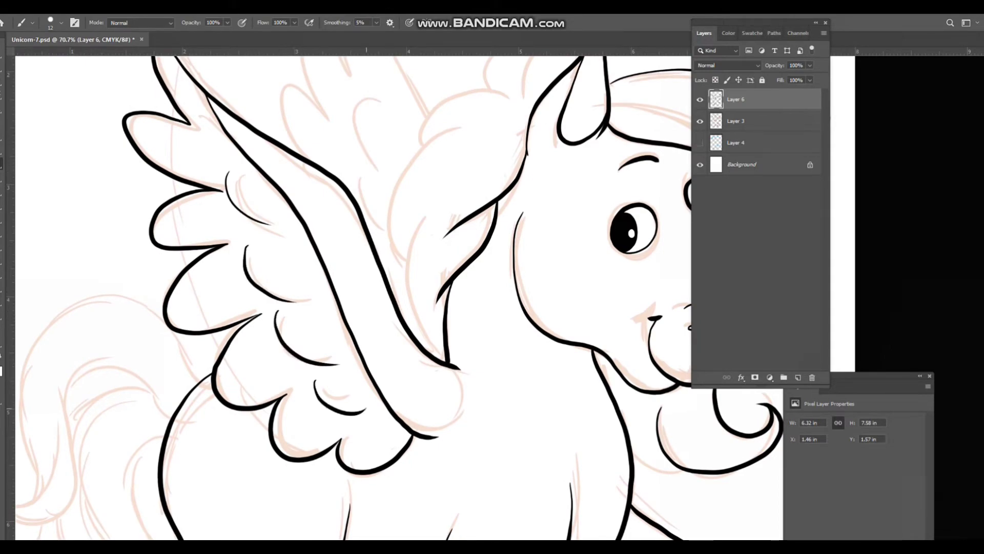
# - Select the empty area around the unicorn's line art with the Magic Wand and expand the selection
pyautogui.moveTo(408, 270)
pyautogui.mouseDown()
pyautogui.moveTo(282, 358)
pyautogui.moveTo(278, 343)
pyautogui.mouseUp()
pyautogui.scroll(-3, 372, 324)
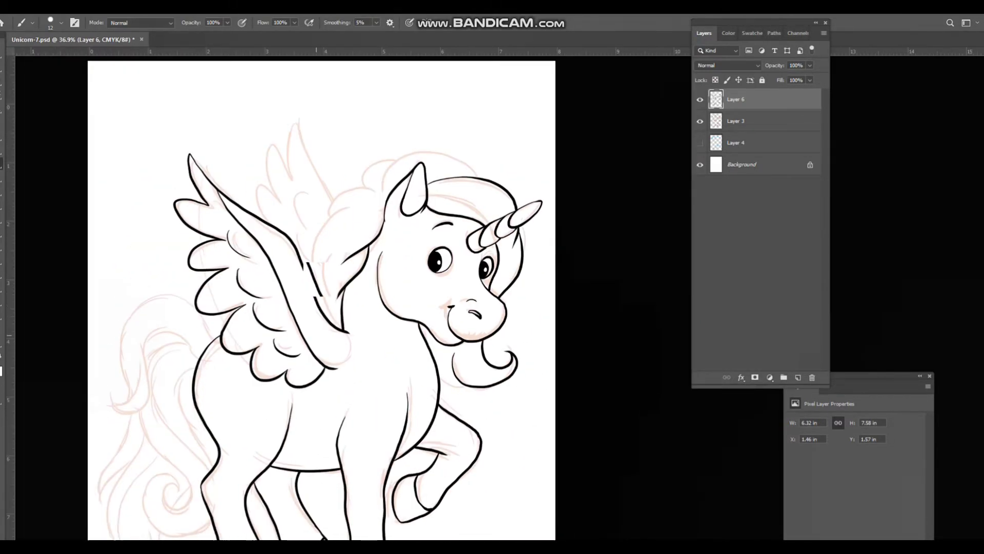
pyautogui.press('w')
pyautogui.click(318, 212)
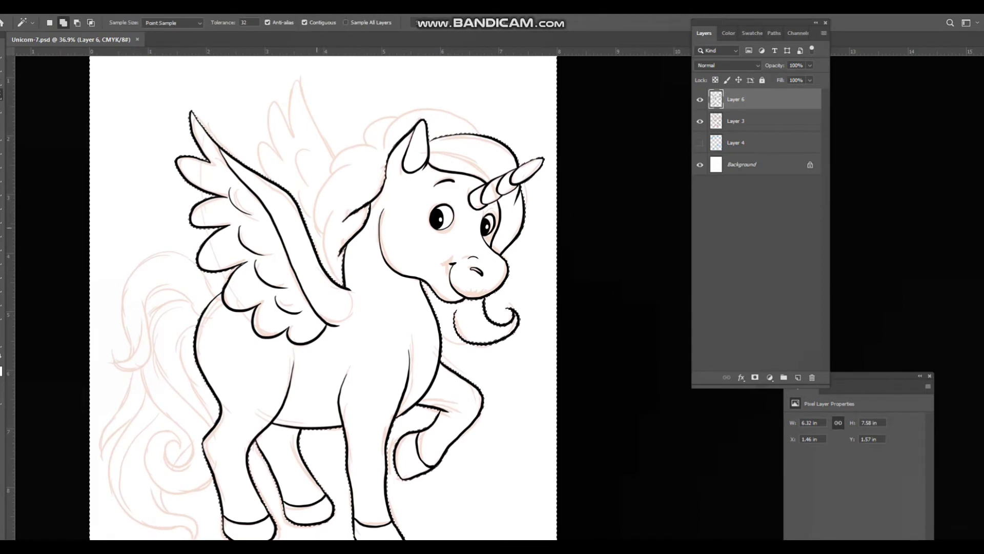
pyautogui.hotkey('alt', 's')
pyautogui.press('m')
pyautogui.press('e')
pyautogui.press('b')
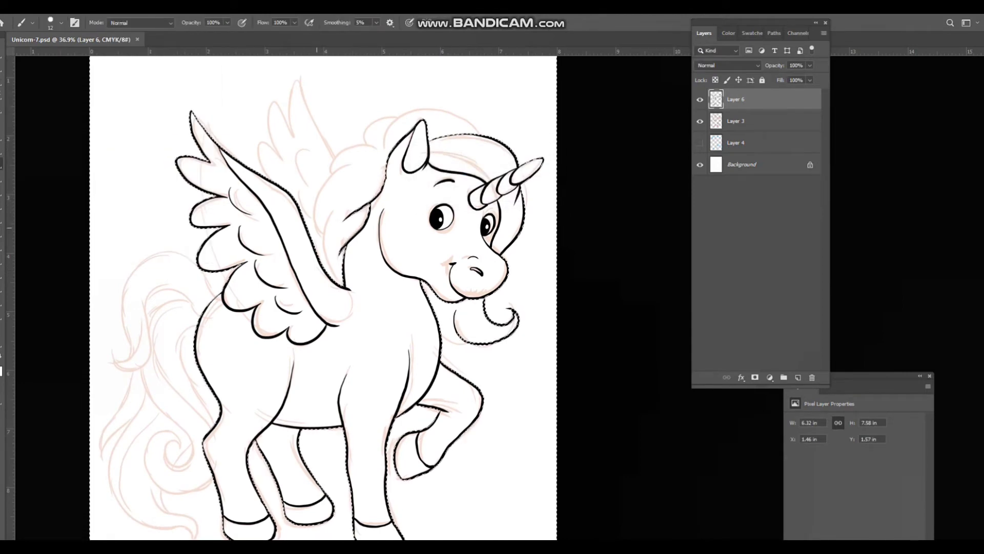
# - Ink the mane's outer lobes inside the selection, from the wing up behind the neck and over the head
pyautogui.scroll(8, 355, 215)
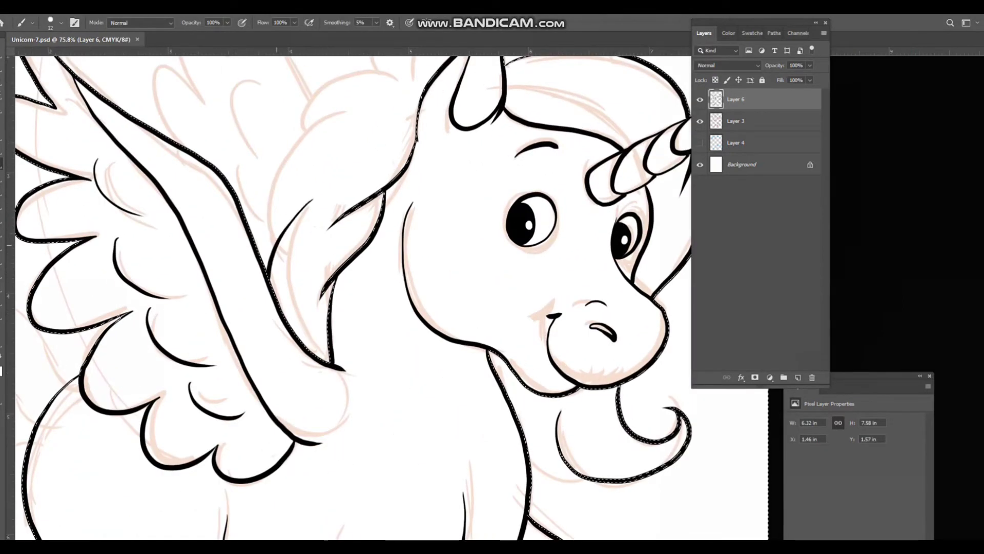
pyautogui.moveTo(365, 121)
pyautogui.mouseDown()
pyautogui.moveTo(356, 223)
pyautogui.moveTo(265, 319)
pyautogui.mouseUp()
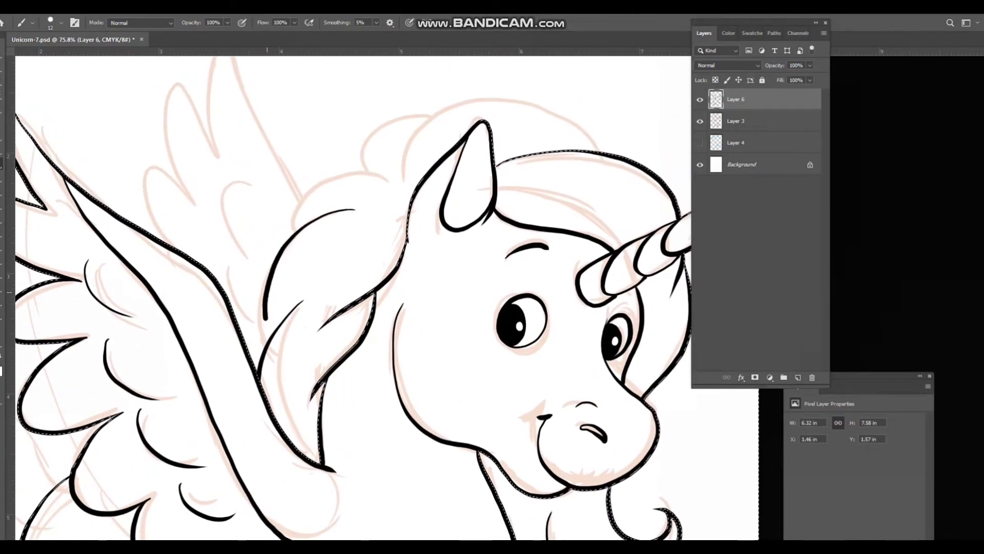
pyautogui.moveTo(370, 170)
pyautogui.mouseDown()
pyautogui.moveTo(329, 176)
pyautogui.moveTo(297, 225)
pyautogui.moveTo(290, 220)
pyautogui.moveTo(331, 164)
pyautogui.moveTo(433, 170)
pyautogui.moveTo(469, 210)
pyautogui.mouseUp()
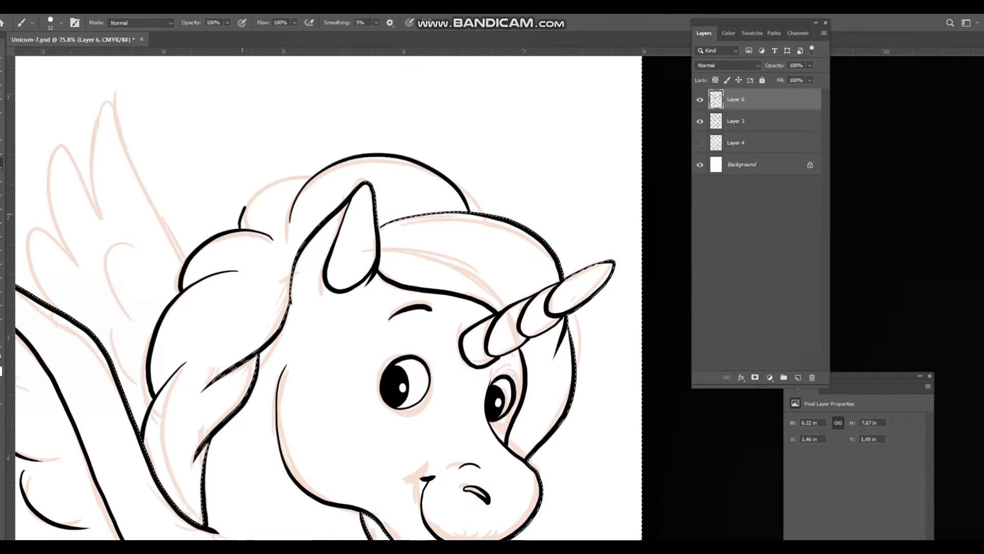
pyautogui.moveTo(311, 287); pyautogui.dragTo(284, 235)
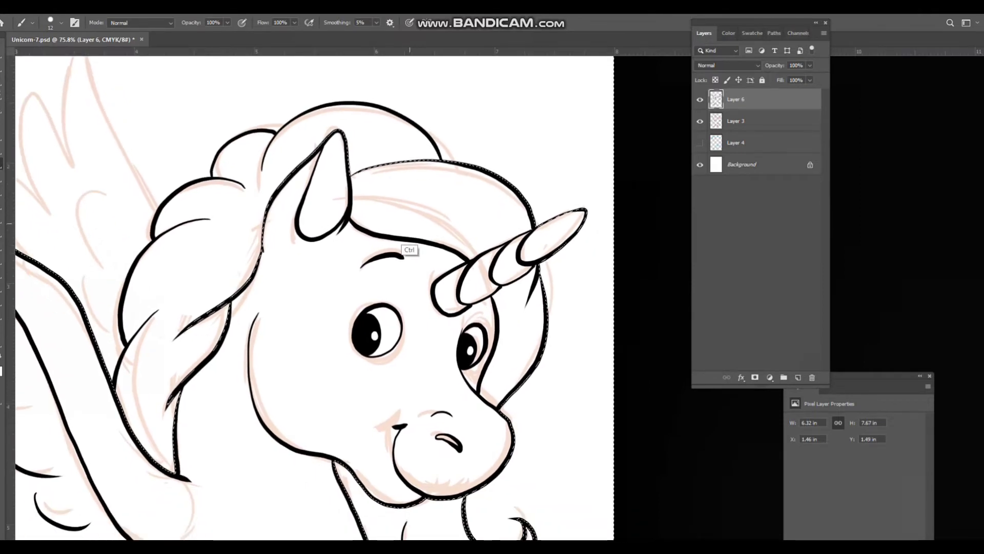
# - Clear the selection and ink the inner strand lines of the forelock and the neck mane
pyautogui.hotkey('ctrl', 'd')
pyautogui.moveTo(408, 187)
pyautogui.mouseDown()
pyautogui.moveTo(466, 193)
pyautogui.moveTo(498, 218)
pyautogui.mouseUp()
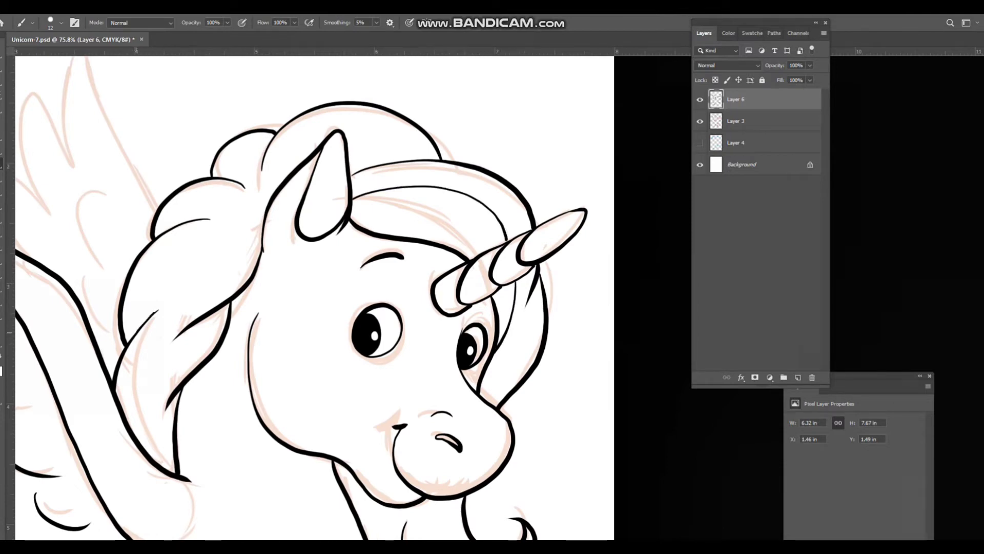
pyautogui.moveTo(158, 310); pyautogui.dragTo(239, 247)
# - Select the empty area around the unicorn's line art with the Magic Wand and expand the selection by 3 pixels
pyautogui.moveTo(105, 147)
pyautogui.mouseDown()
pyautogui.moveTo(146, 212)
pyautogui.moveTo(208, 205)
pyautogui.mouseUp()
pyautogui.press('w')
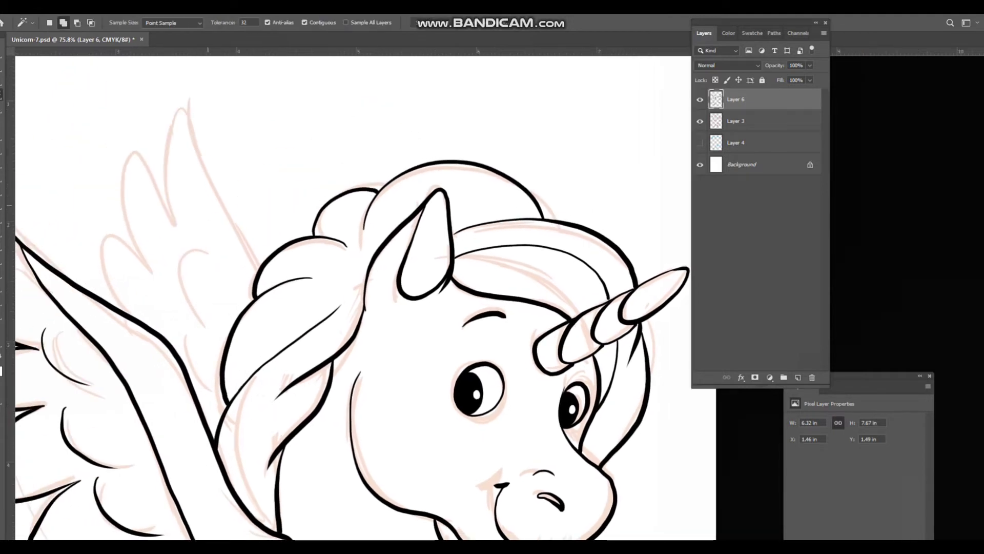
pyautogui.click(208, 205)
pyautogui.hotkey('alt', 's')
pyautogui.press('m')
pyautogui.press('e')
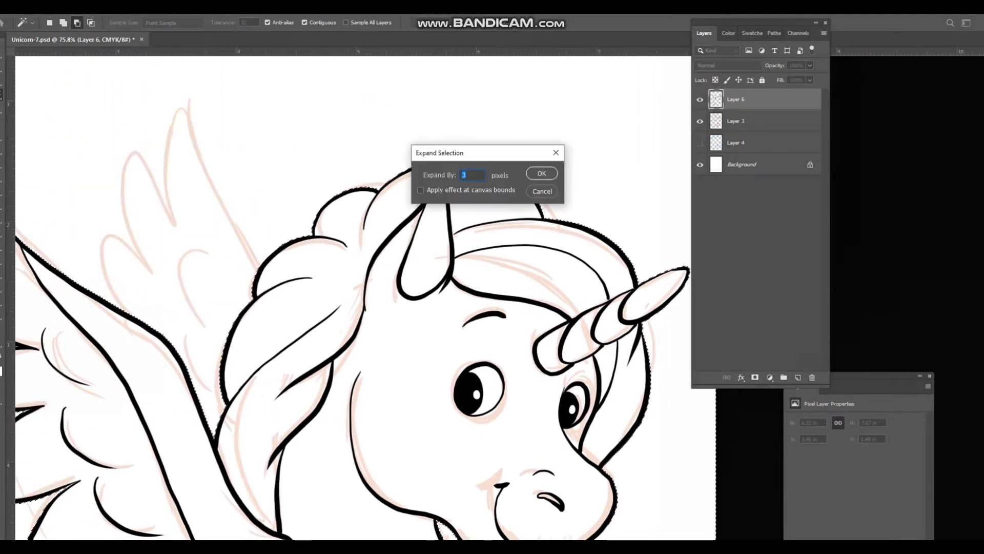
pyautogui.press('Return')
# - Ink the far wing behind the mane inside the selection, with its three feather tips and the curved inner feather marks
pyautogui.hotkey('ctrl', 'd')
pyautogui.press('b')
pyautogui.moveTo(179, 206)
pyautogui.mouseDown()
pyautogui.moveTo(185, 242)
pyautogui.moveTo(175, 171)
pyautogui.moveTo(212, 194)
pyautogui.moveTo(271, 295)
pyautogui.mouseUp()
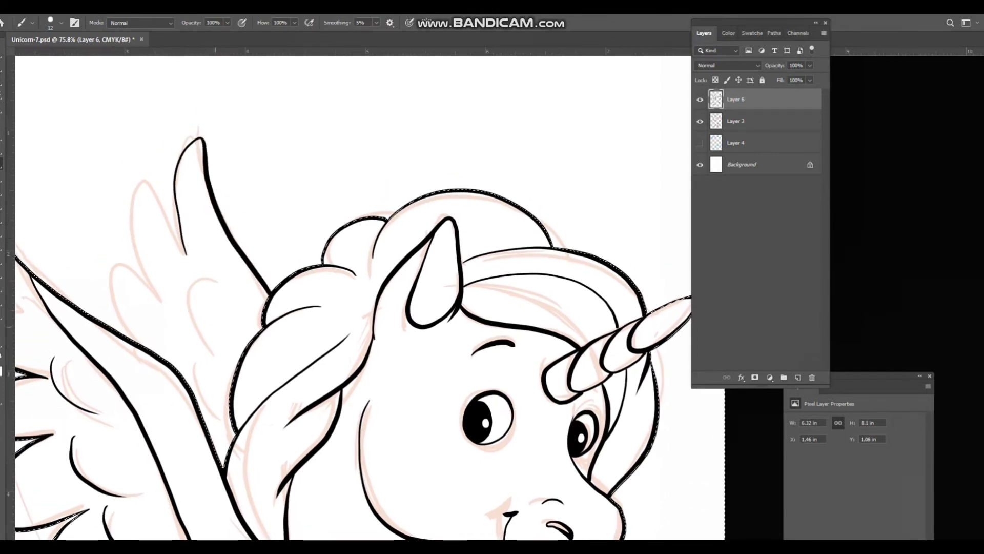
pyautogui.moveTo(185, 255)
pyautogui.mouseDown()
pyautogui.moveTo(169, 218)
pyautogui.moveTo(128, 337)
pyautogui.mouseUp()
pyautogui.moveTo(214, 274); pyautogui.dragTo(199, 402)
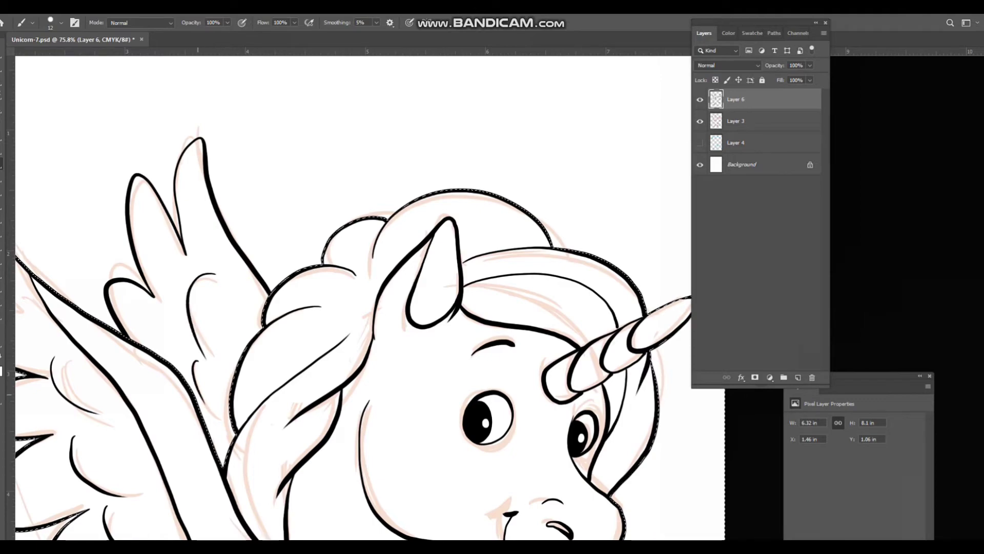
# - Save the document and select the blank area surrounding the unicorn with the Magic Wand for inking the tail
pyautogui.hotkey('ctrl', '-')
pyautogui.hotkey('ctrl', '0')
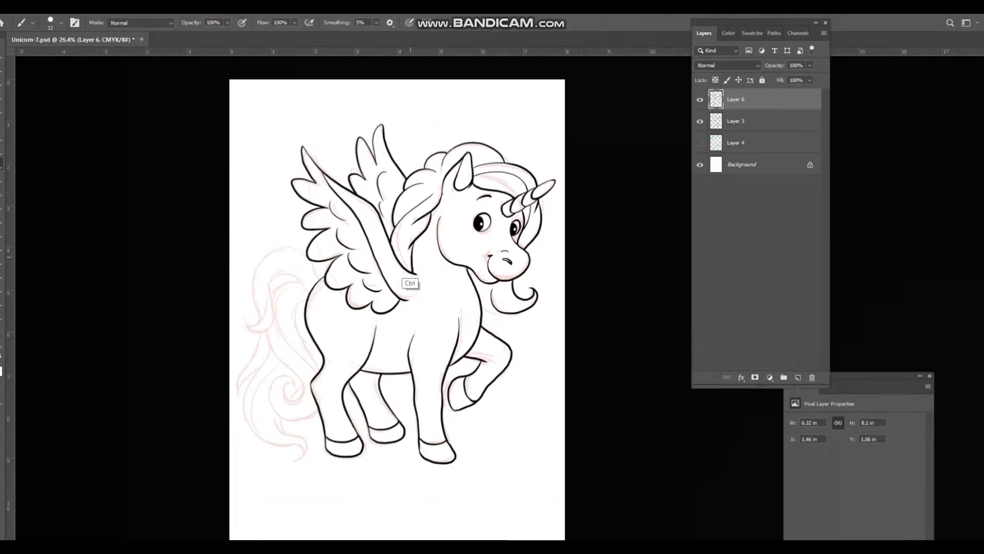
pyautogui.moveTo(336, 311); pyautogui.dragTo(361, 333)
pyautogui.moveTo(362, 341); pyautogui.dragTo(371, 308)
pyautogui.hotkey('ctrl', 's')
pyautogui.press('w')
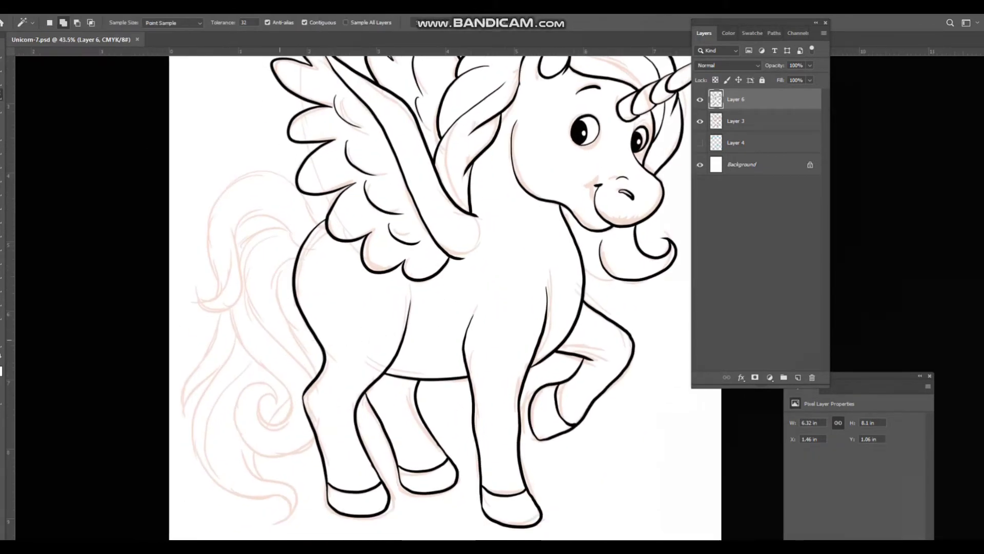
pyautogui.click(215, 313)
pyautogui.press('b')
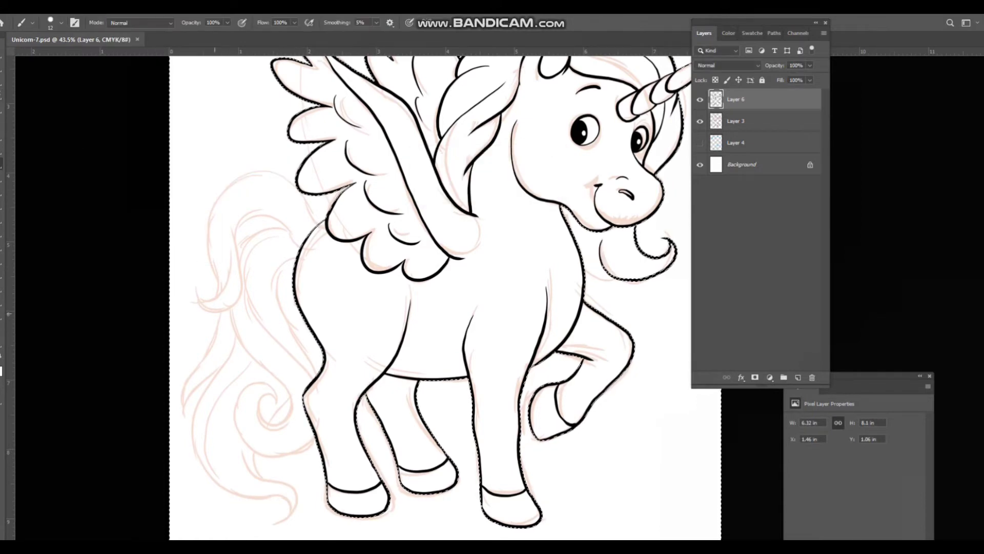
# - Ink the tail's upper lock from the rump down to its curled tip, including its inner strand line
pyautogui.moveTo(195, 274); pyautogui.dragTo(207, 350)
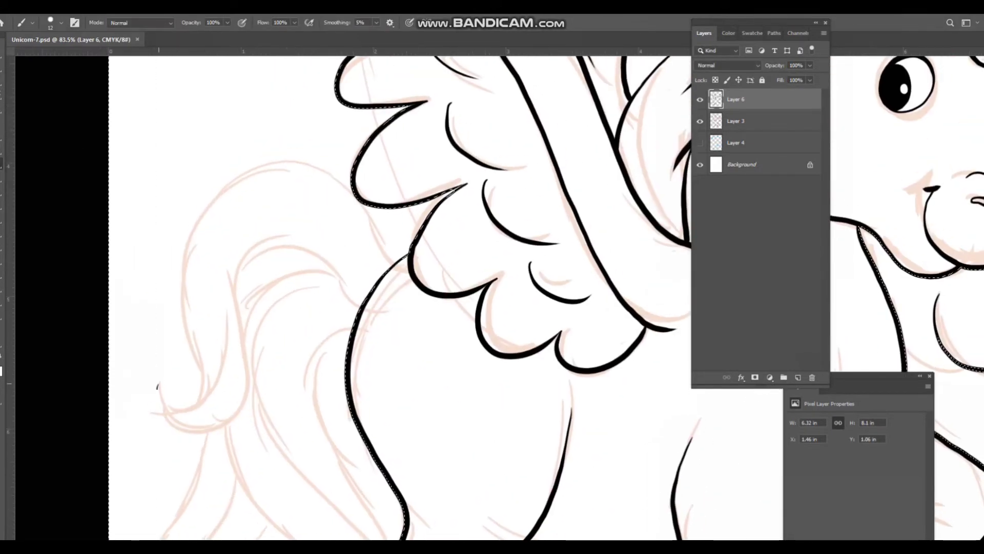
pyautogui.moveTo(205, 391)
pyautogui.mouseDown()
pyautogui.moveTo(179, 261)
pyautogui.moveTo(204, 201)
pyautogui.moveTo(279, 161)
pyautogui.moveTo(328, 181)
pyautogui.moveTo(384, 272)
pyautogui.mouseUp()
pyautogui.moveTo(157, 384)
pyautogui.mouseDown()
pyautogui.moveTo(169, 423)
pyautogui.moveTo(229, 418)
pyautogui.moveTo(246, 368)
pyautogui.moveTo(228, 319)
pyautogui.mouseUp()
pyautogui.moveTo(338, 309); pyautogui.dragTo(353, 322)
pyautogui.moveTo(354, 322)
pyautogui.mouseDown()
pyautogui.moveTo(348, 259)
pyautogui.moveTo(379, 241)
pyautogui.moveTo(388, 344)
pyautogui.mouseUp()
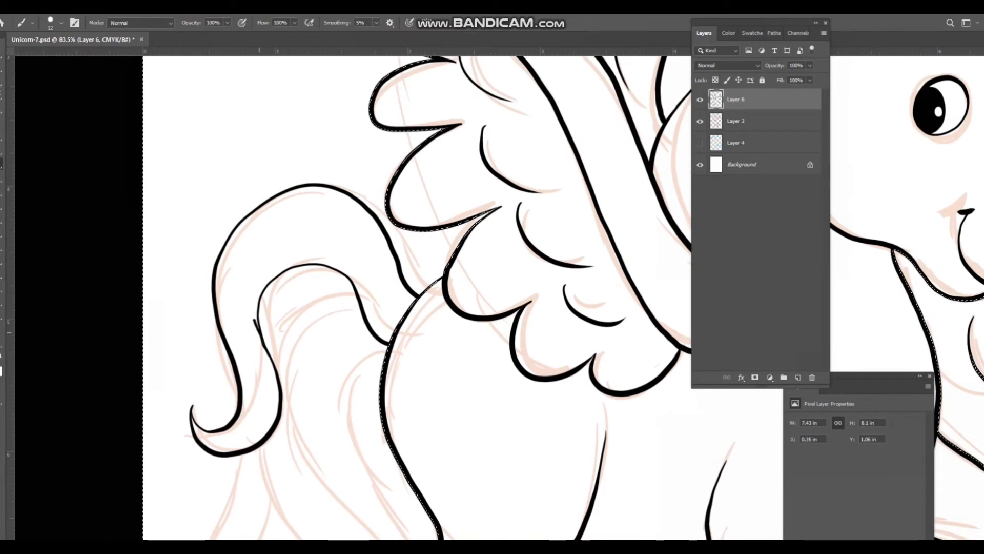
pyautogui.hotkey('ctrl', 'z')
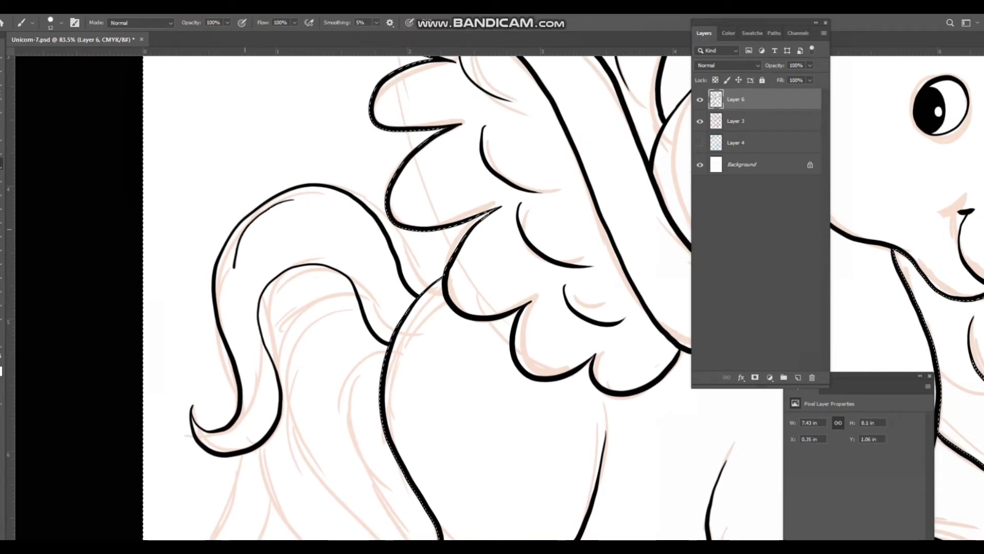
pyautogui.scroll(-4, 405, 298)
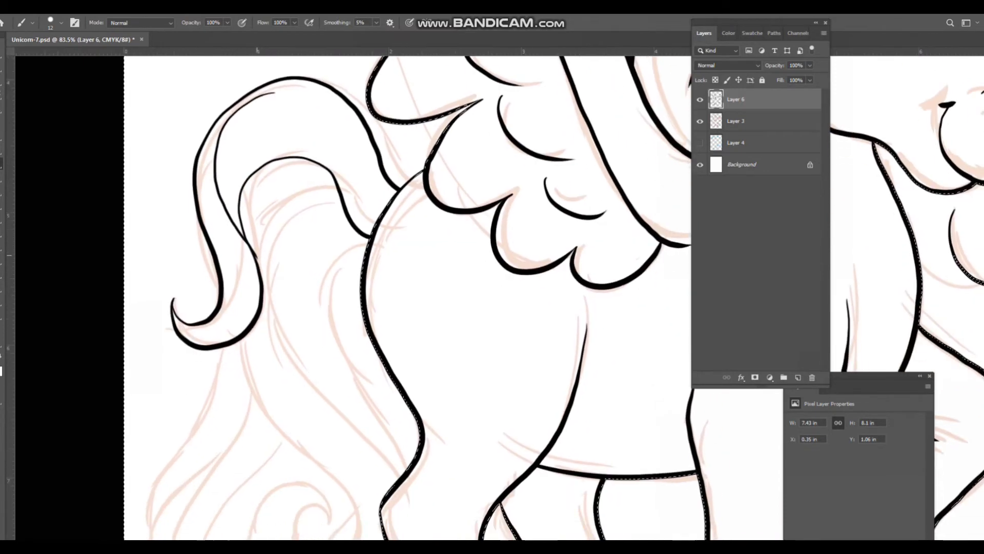
# - Ink the tail's lower lock ending in a spiral curl and the inner strands between it and the hind leg
pyautogui.scroll(-5, 404, 297)
pyautogui.hscroll(2, 405, 297)
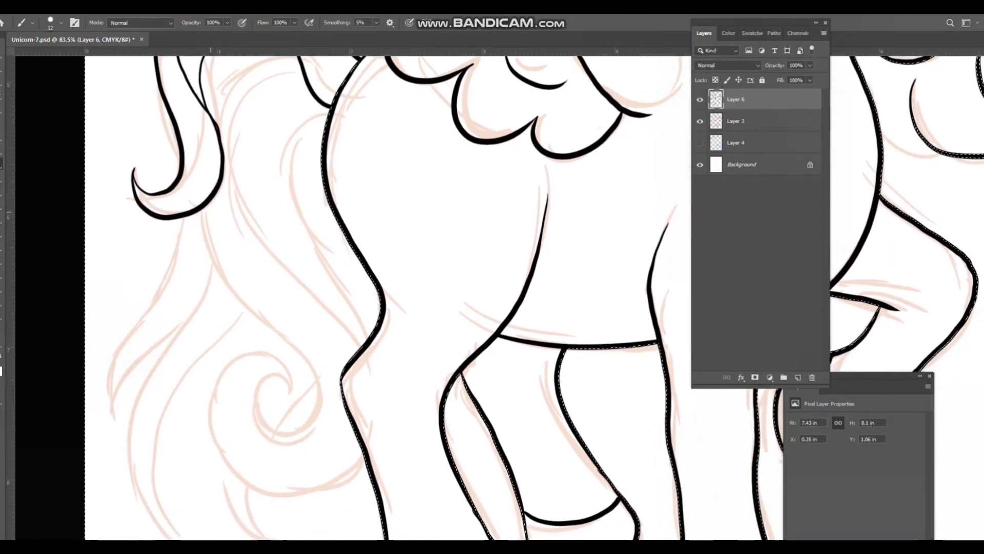
pyautogui.moveTo(203, 208)
pyautogui.mouseDown()
pyautogui.moveTo(238, 311)
pyautogui.moveTo(285, 344)
pyautogui.moveTo(319, 392)
pyautogui.moveTo(295, 435)
pyautogui.moveTo(247, 397)
pyautogui.moveTo(277, 398)
pyautogui.moveTo(281, 362)
pyautogui.moveTo(241, 350)
pyautogui.moveTo(219, 438)
pyautogui.moveTo(302, 500)
pyautogui.moveTo(367, 469)
pyautogui.mouseUp()
pyautogui.scroll(2, 405, 297)
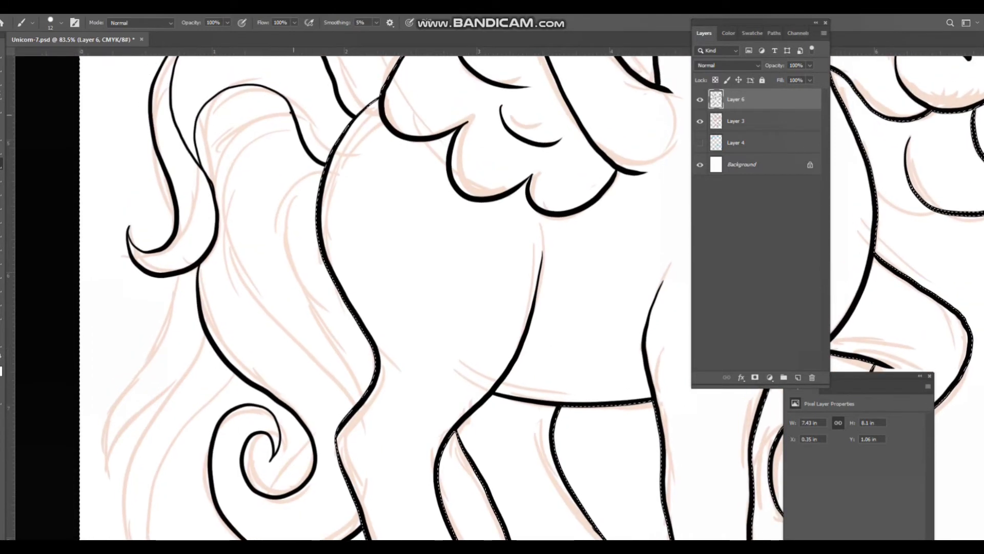
pyautogui.moveTo(290, 113)
pyautogui.mouseDown()
pyautogui.moveTo(230, 182)
pyautogui.moveTo(239, 242)
pyautogui.moveTo(274, 310)
pyautogui.moveTo(350, 410)
pyautogui.mouseUp()
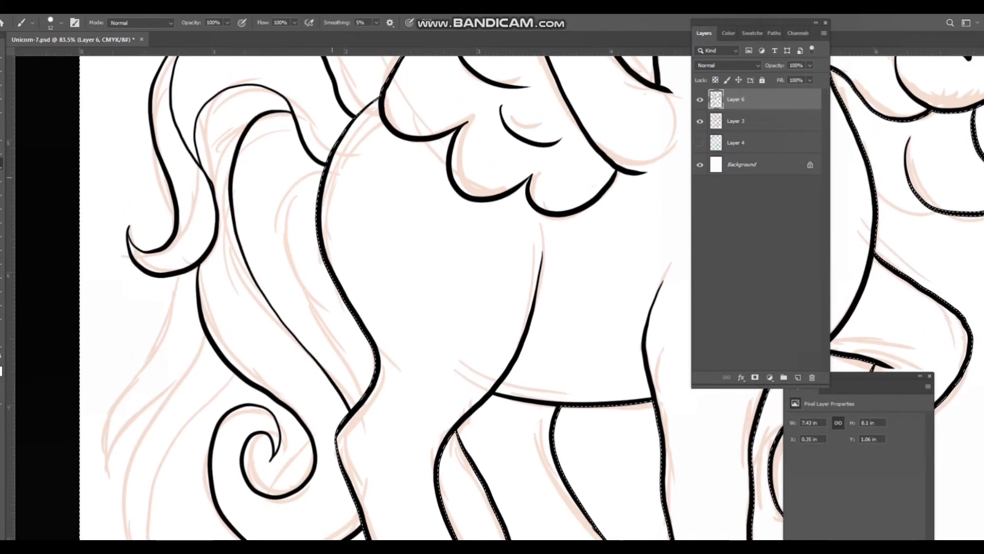
pyautogui.moveTo(310, 178)
pyautogui.mouseDown()
pyautogui.moveTo(282, 204)
pyautogui.moveTo(277, 257)
pyautogui.moveTo(307, 315)
pyautogui.moveTo(369, 385)
pyautogui.mouseUp()
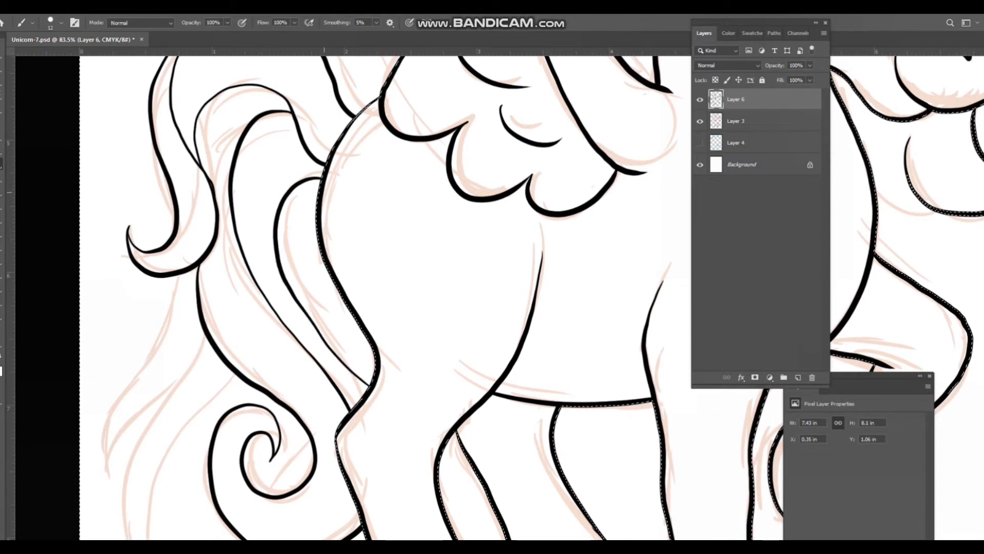
pyautogui.moveTo(322, 186); pyautogui.dragTo(352, 312)
# - Ink the long lowest tail lock with its curved tip and inner strands, plus the short line across the spiral curl
pyautogui.moveTo(208, 345)
pyautogui.mouseDown()
pyautogui.moveTo(282, 217)
pyautogui.moveTo(286, 164)
pyautogui.moveTo(215, 346)
pyautogui.moveTo(389, 464)
pyautogui.mouseUp()
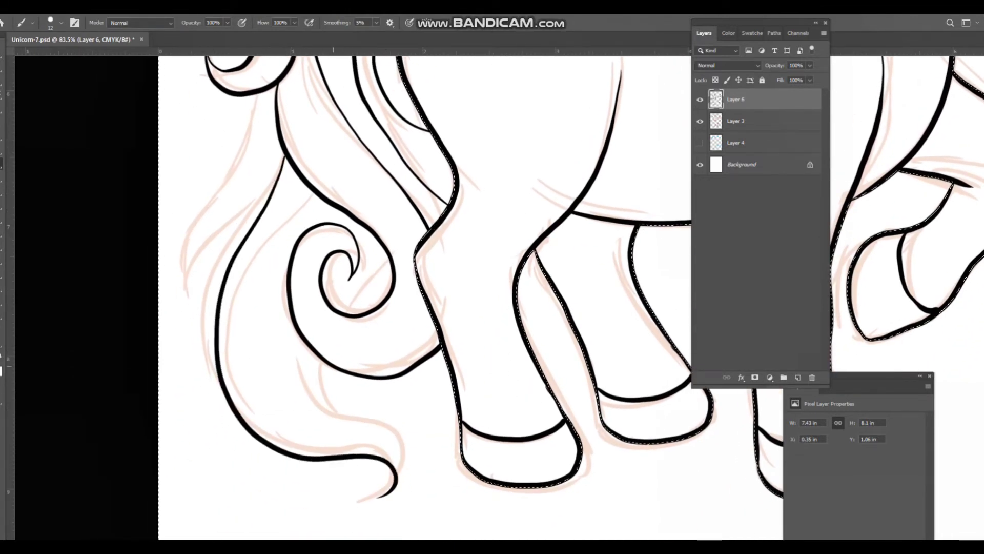
pyautogui.moveTo(298, 368)
pyautogui.mouseDown()
pyautogui.moveTo(306, 397)
pyautogui.moveTo(416, 465)
pyautogui.mouseUp()
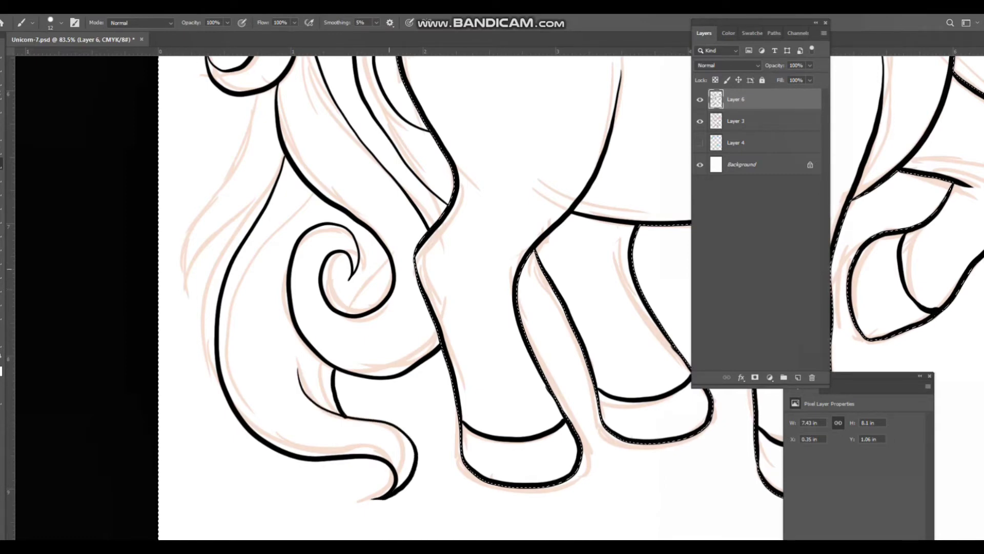
pyautogui.moveTo(355, 307); pyautogui.dragTo(352, 313)
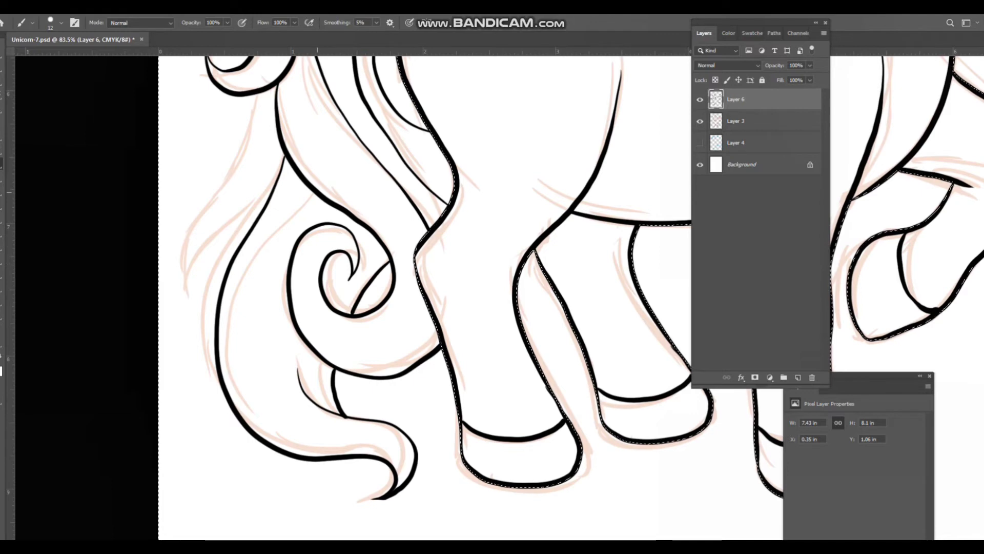
pyautogui.moveTo(315, 196)
pyautogui.mouseDown()
pyautogui.moveTo(253, 296)
pyautogui.moveTo(246, 351)
pyautogui.mouseUp()
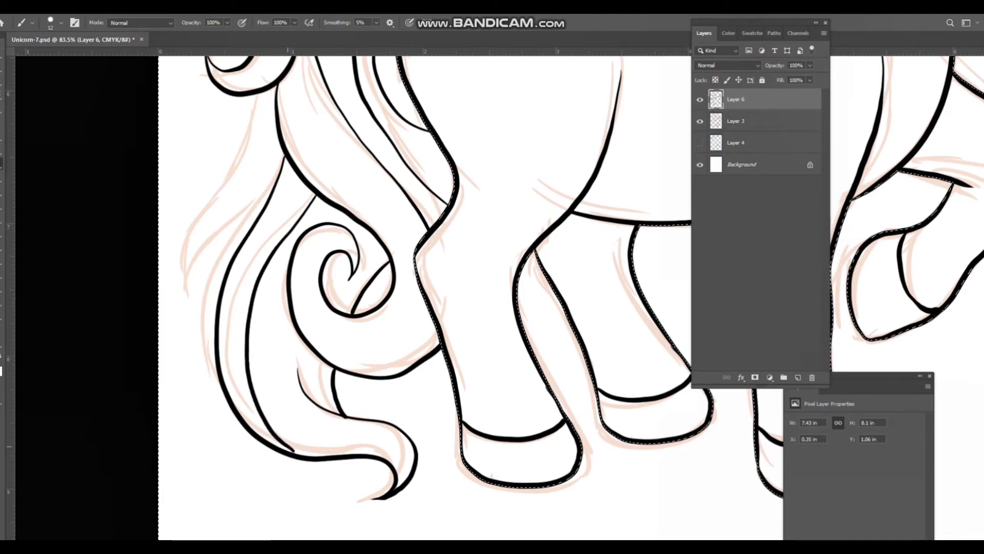
pyautogui.moveTo(294, 451); pyautogui.dragTo(301, 454)
pyautogui.moveTo(302, 308); pyautogui.dragTo(315, 372)
# - Ink the short pointed lock on the tail's outer edge, clean up where it joins the long lock, and save
pyautogui.moveTo(270, 157); pyautogui.dragTo(197, 343)
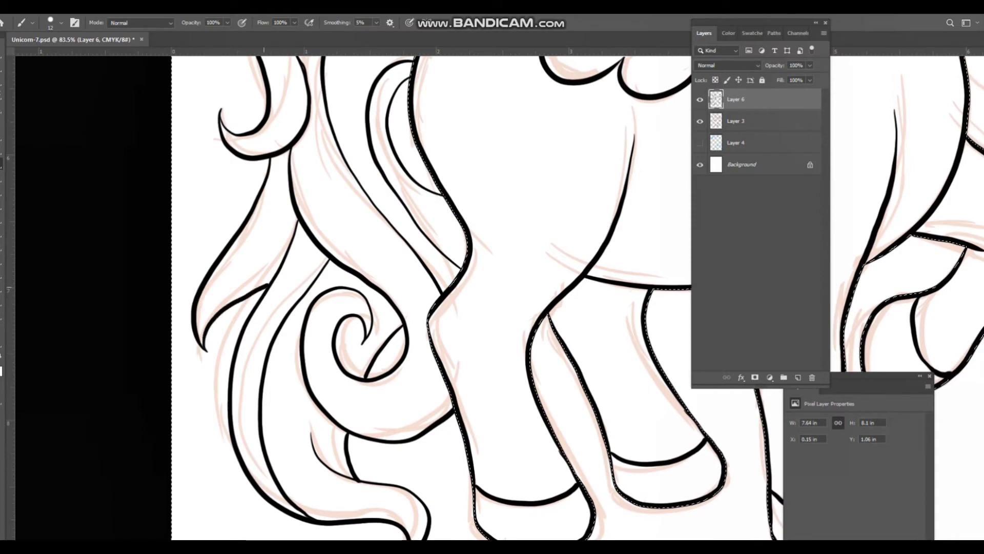
pyautogui.press('e')
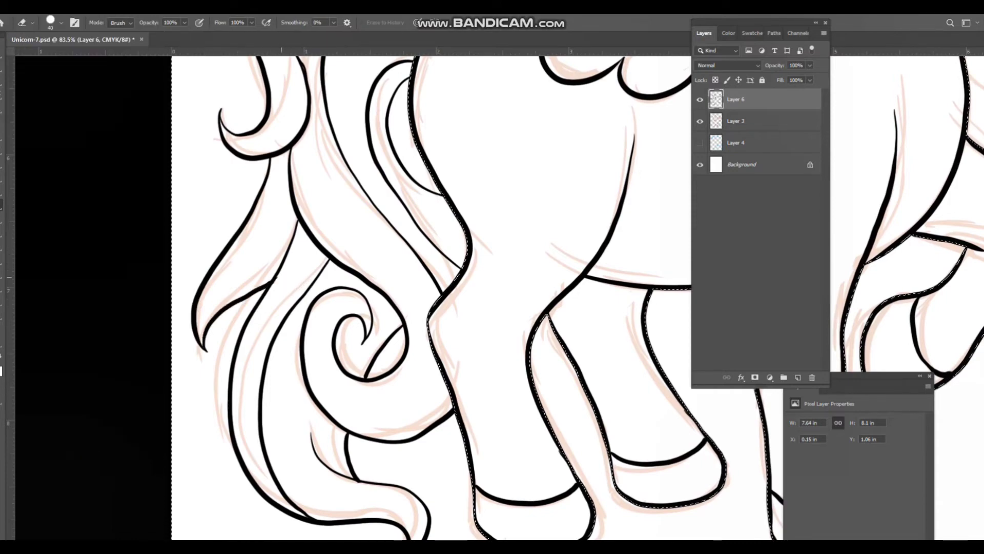
pyautogui.press('b')
pyautogui.moveTo(319, 282); pyautogui.dragTo(261, 291)
pyautogui.moveTo(440, 204); pyautogui.dragTo(426, 281)
pyautogui.hotkey('ctrl', 's')
# - Ink the short lower strand behind the hair curl under the unicorn's chin and save the document
pyautogui.moveTo(508, 343)
pyautogui.mouseDown()
pyautogui.moveTo(590, 339)
pyautogui.moveTo(620, 301)
pyautogui.mouseUp()
pyautogui.scroll(-3, 500, 266)
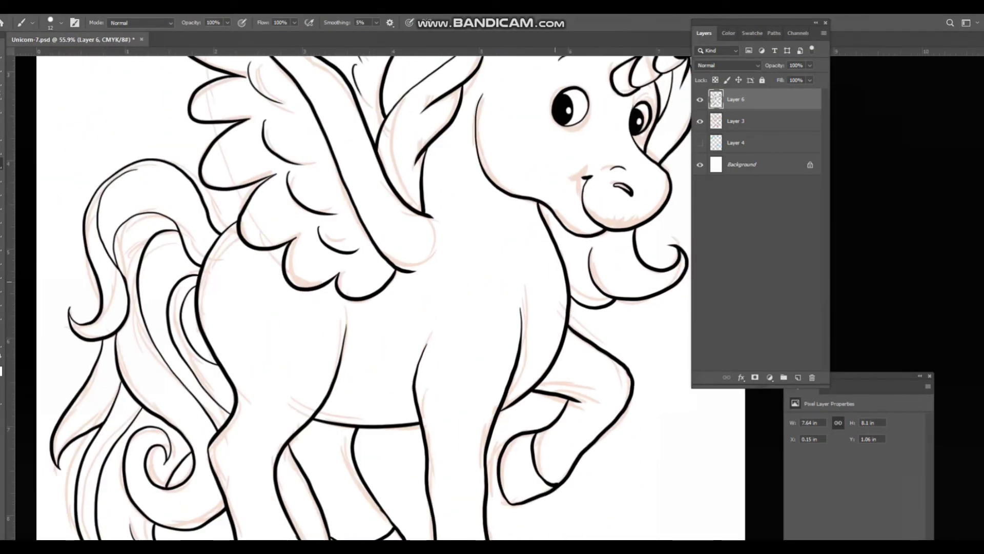
pyautogui.hotkey('ctrl', 's')
pyautogui.moveTo(536, 248)
pyautogui.mouseDown()
pyautogui.moveTo(533, 280)
pyautogui.moveTo(550, 241)
pyautogui.mouseUp()
# - Hide Layer 3 and Layer 6, and show and select the blue background sketch on Layer 4
pyautogui.click(700, 121)
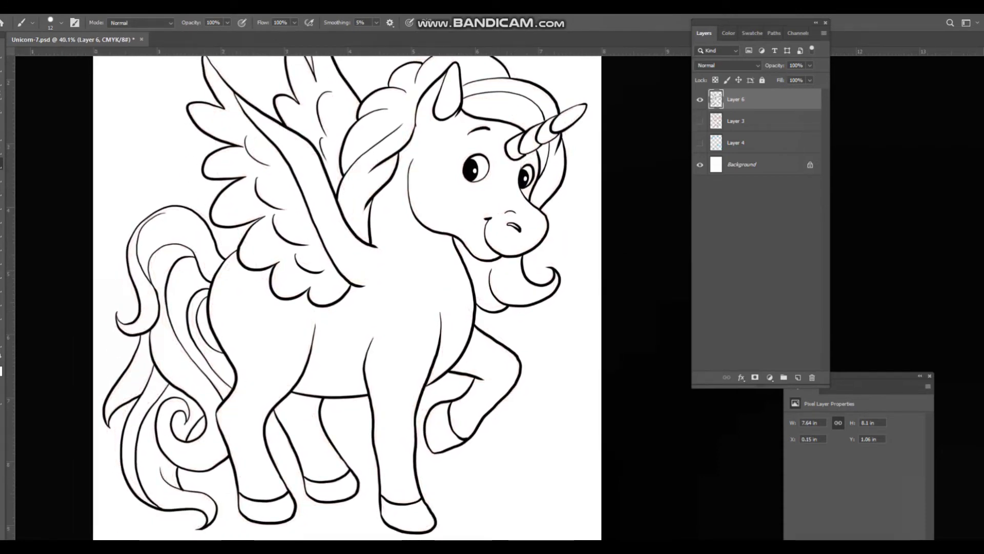
pyautogui.click(700, 100)
pyautogui.click(699, 142)
pyautogui.click(759, 142)
# - Add a new empty layer directly above the background sketch layer
pyautogui.scroll(-2, 421, 293)
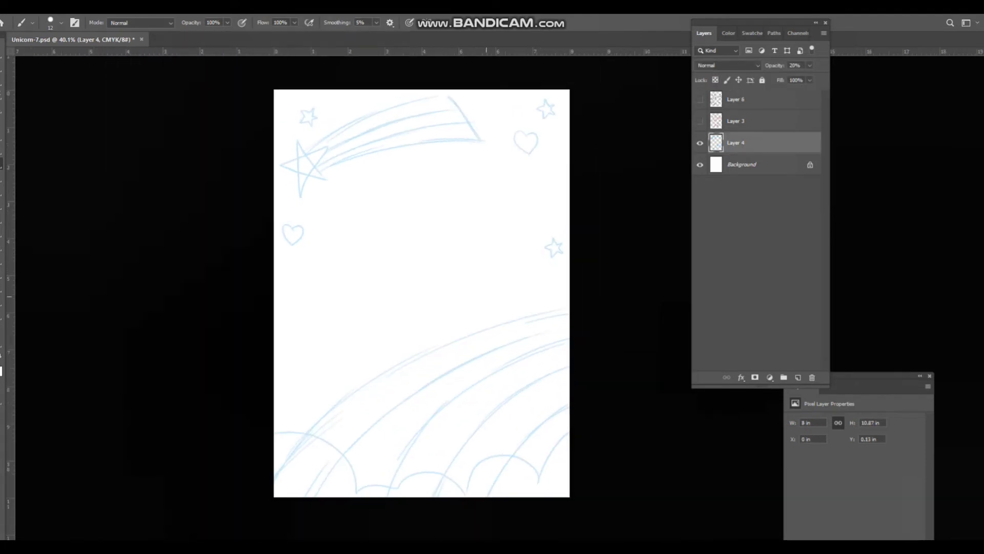
pyautogui.moveTo(487, 296); pyautogui.dragTo(467, 309)
pyautogui.hotkey('ctrl', 'shift', 'n')
pyautogui.press('Return')
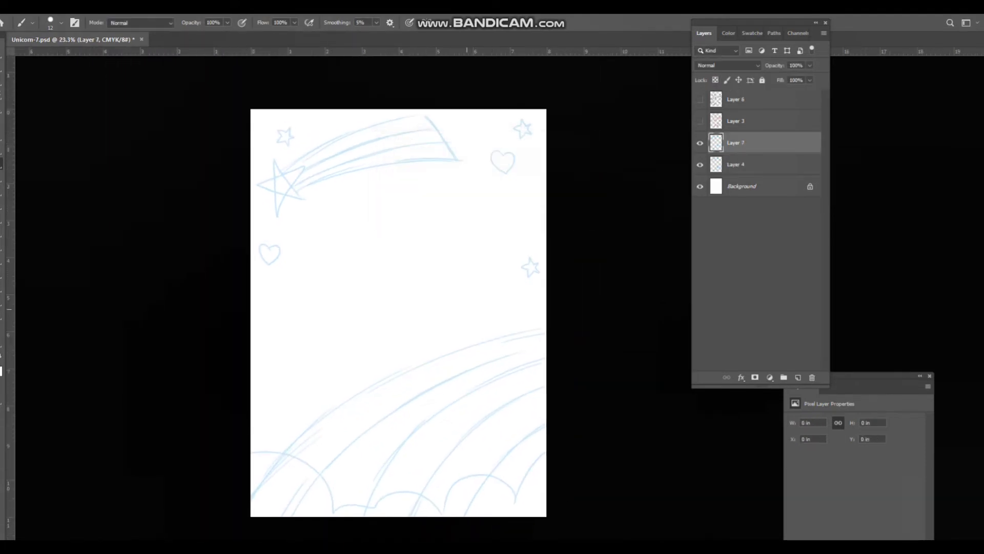
# - Set the brush size to 10 px and ink the scalloped cloud outline across the bottom of the page
pyautogui.scroll(2, 423, 399)
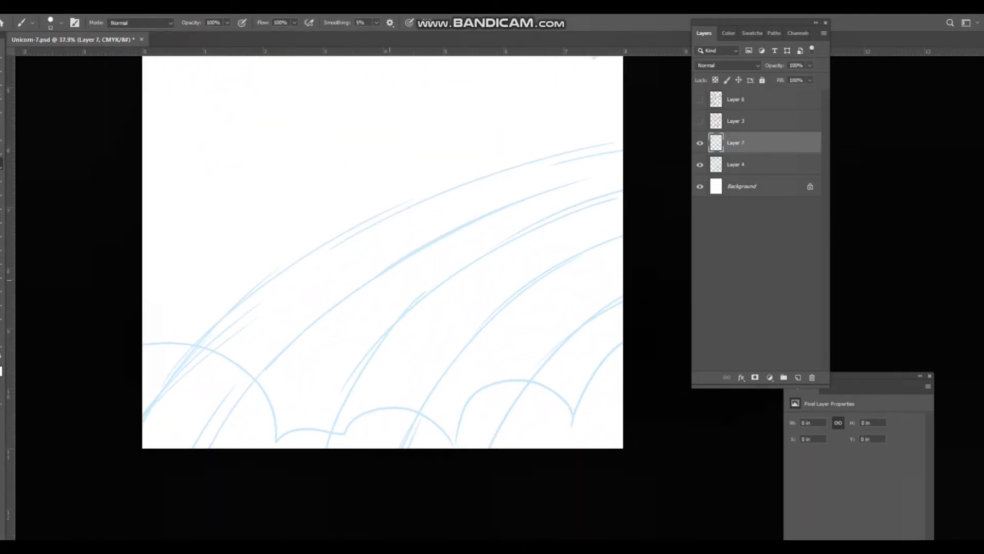
pyautogui.click(61, 22)
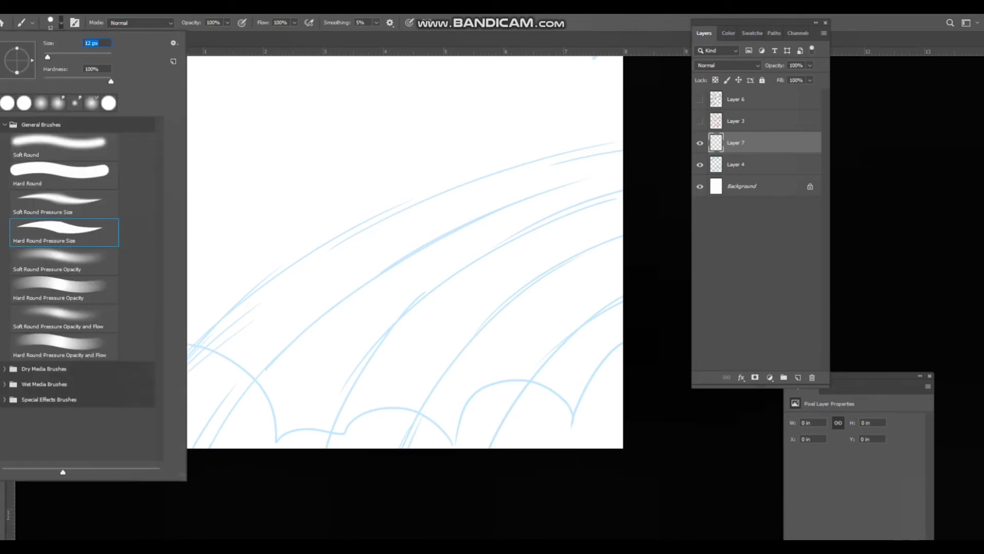
pyautogui.write('10')
pyautogui.press('Return')
pyautogui.moveTo(427, 315)
pyautogui.mouseDown()
pyautogui.moveTo(396, 323)
pyautogui.moveTo(404, 309)
pyautogui.mouseUp()
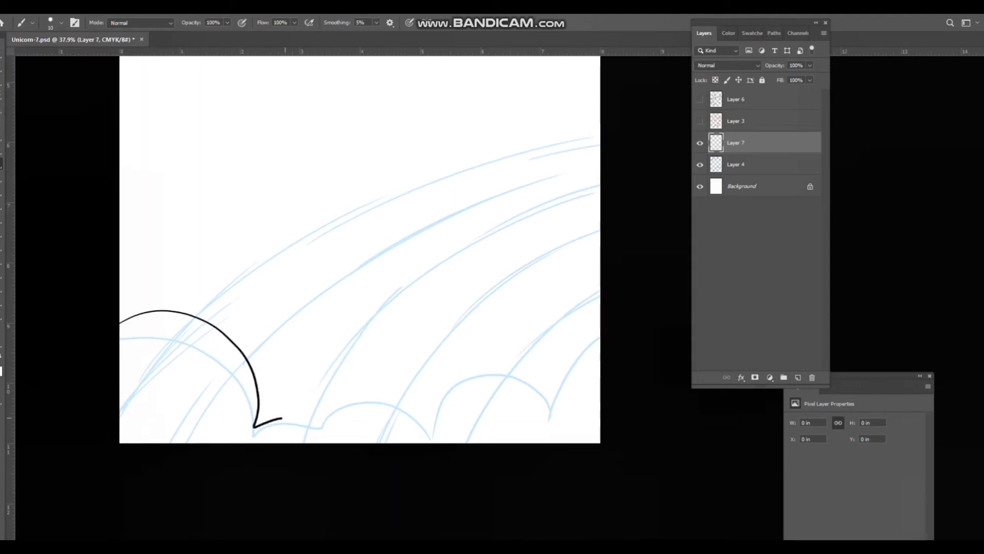
pyautogui.moveTo(331, 387)
pyautogui.mouseDown()
pyautogui.moveTo(407, 376)
pyautogui.moveTo(429, 418)
pyautogui.mouseUp()
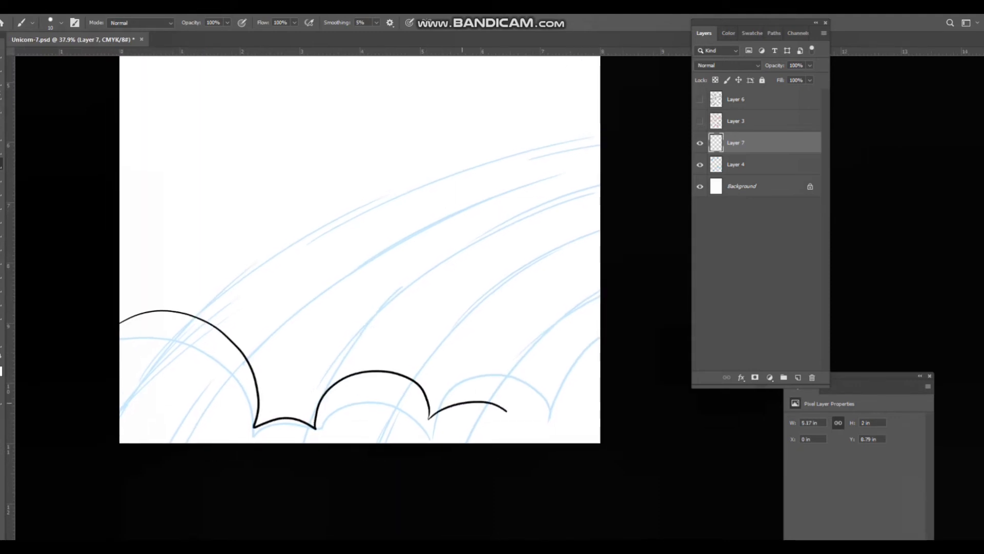
pyautogui.moveTo(506, 410)
pyautogui.mouseDown()
pyautogui.moveTo(522, 367)
pyautogui.moveTo(600, 337)
pyautogui.mouseUp()
# - Ink the five-pointed outline of the large shooting star at the head of the sketched trail
pyautogui.moveTo(436, 102)
pyautogui.mouseDown()
pyautogui.moveTo(516, 451)
pyautogui.moveTo(504, 538)
pyautogui.moveTo(502, 526)
pyautogui.mouseUp()
pyautogui.scroll(5, 239, 321)
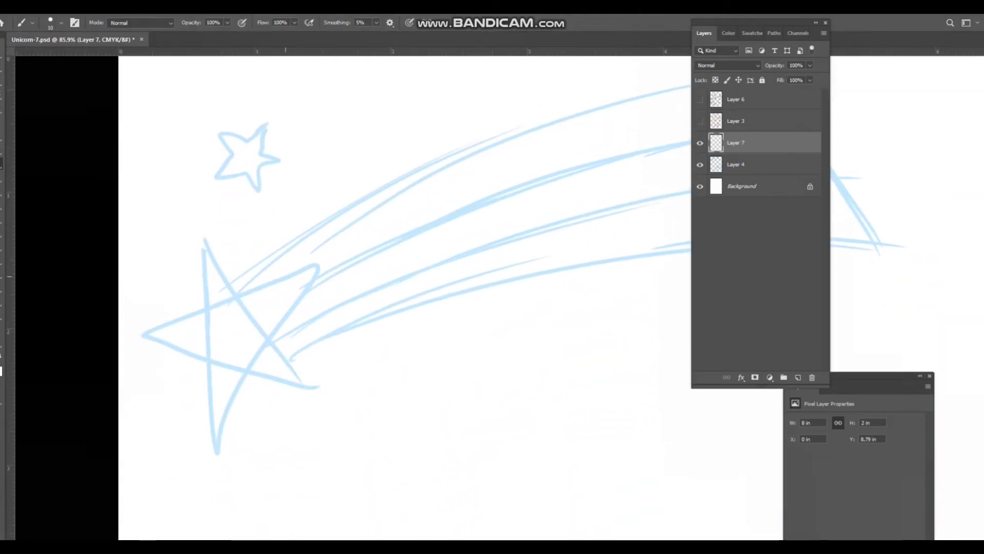
pyautogui.scroll(1, 188, 254)
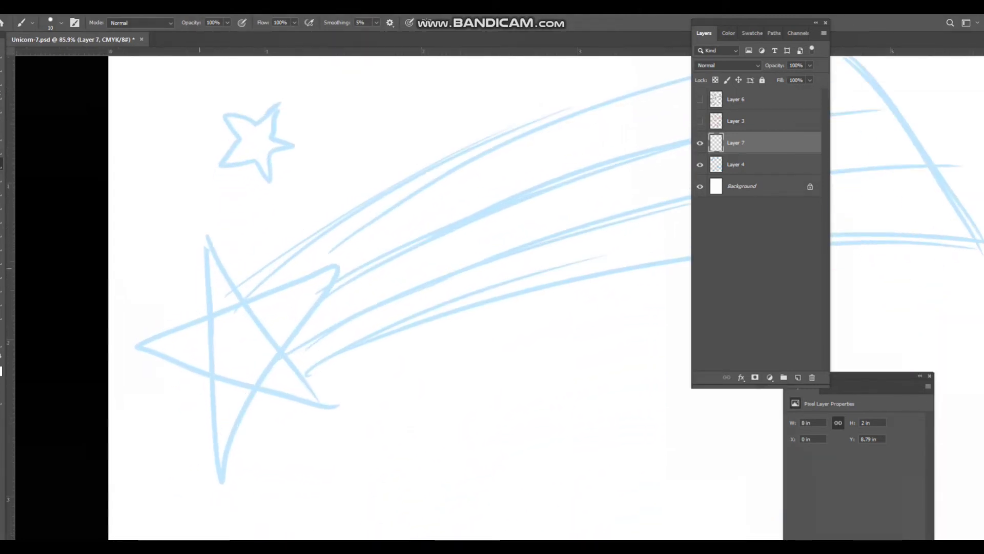
pyautogui.moveTo(205, 233); pyautogui.dragTo(206, 311)
pyautogui.moveTo(155, 337)
pyautogui.mouseDown()
pyautogui.moveTo(322, 272)
pyautogui.moveTo(306, 314)
pyautogui.mouseUp()
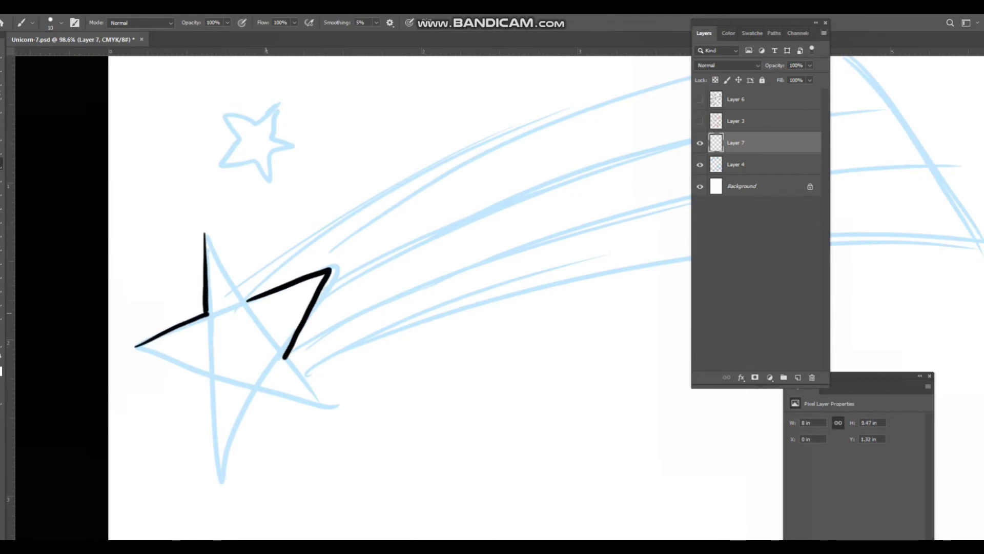
pyautogui.moveTo(222, 264); pyautogui.dragTo(247, 301)
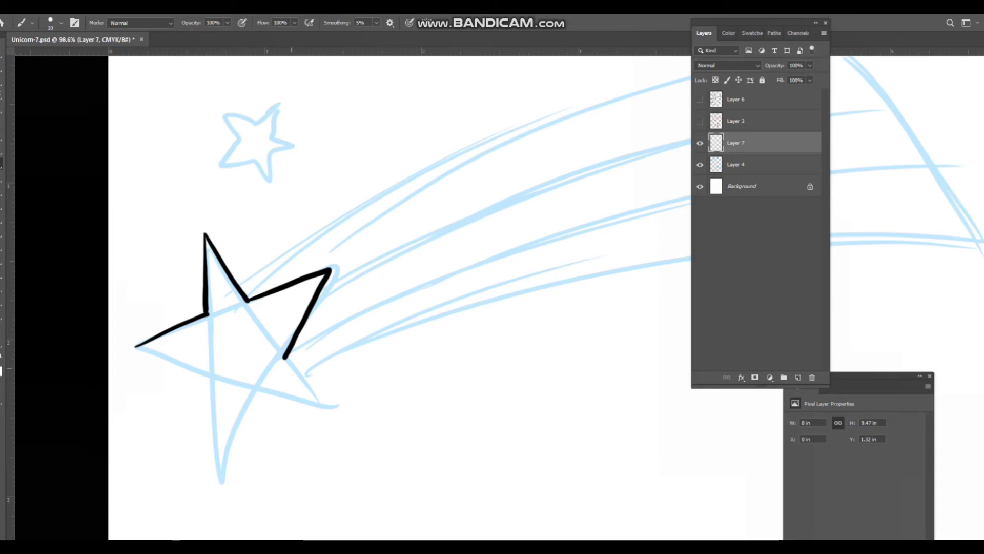
pyautogui.moveTo(292, 366); pyautogui.dragTo(332, 408)
pyautogui.moveTo(136, 347)
pyautogui.mouseDown()
pyautogui.moveTo(208, 379)
pyautogui.moveTo(221, 466)
pyautogui.mouseUp()
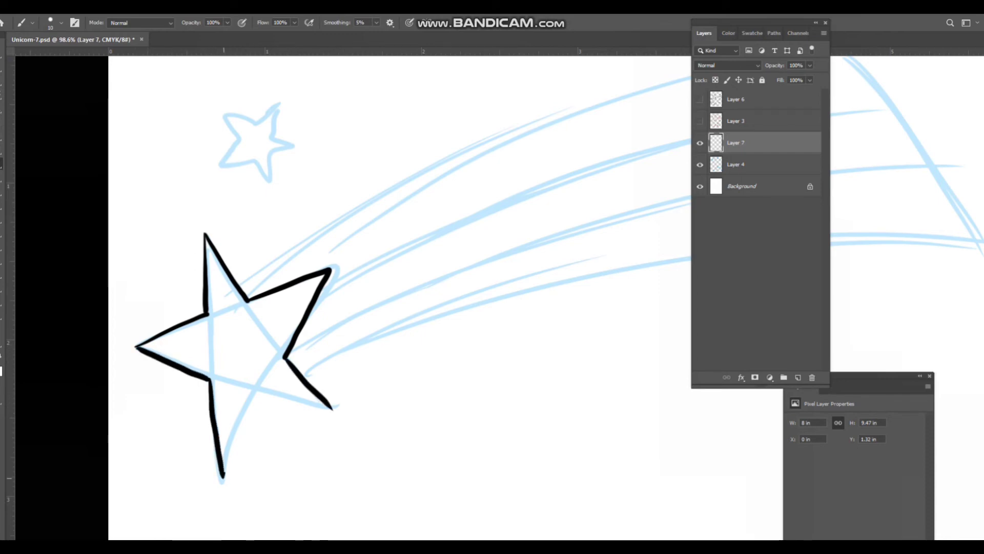
pyautogui.moveTo(253, 404); pyautogui.dragTo(277, 395)
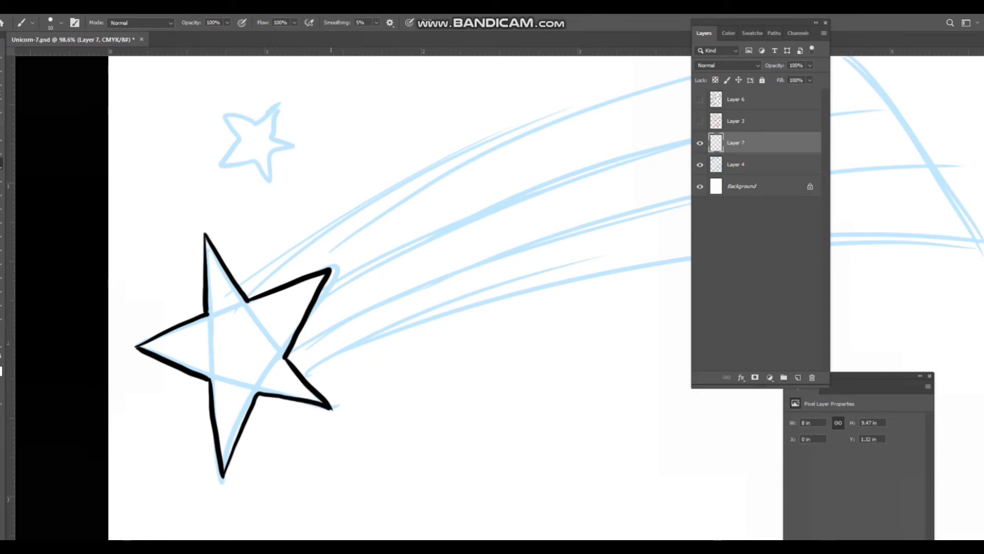
# - Select the empty area around the inked shooting star on Layer 7 with the Magic Wand and expand the selection
pyautogui.hotkey('ctrl', '-')
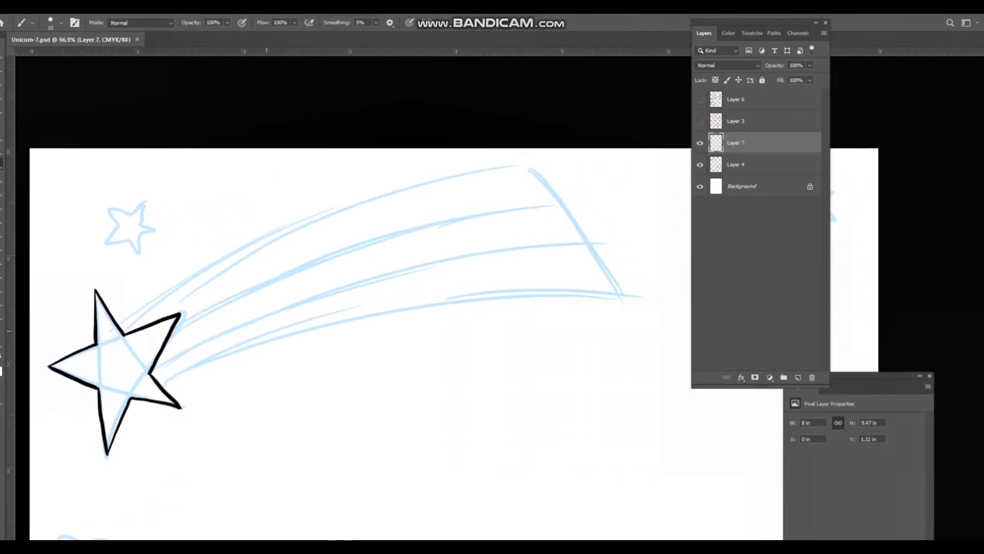
pyautogui.press('w')
pyautogui.click(266, 331)
pyautogui.hotkey('alt', 's')
pyautogui.press('m')
pyautogui.press('e')
pyautogui.press('Return')
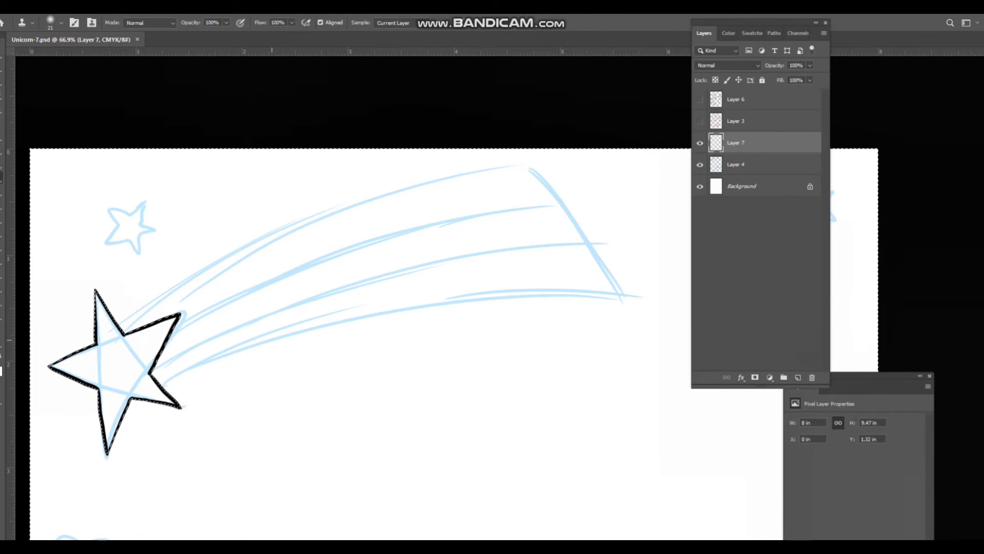
# - Ink the four long curved lines of the shooting star's trail with the Brush, following the blue sketch
pyautogui.press('b')
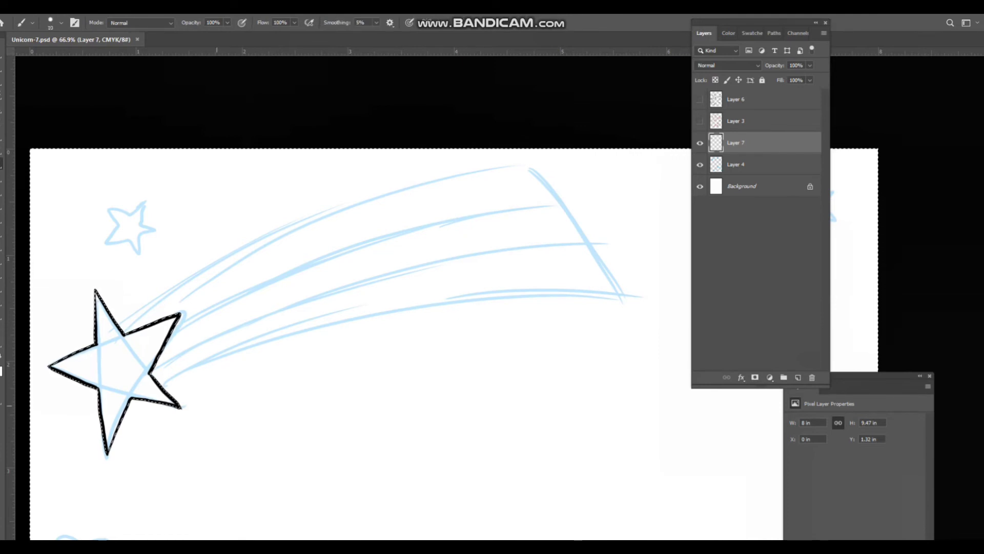
pyautogui.moveTo(163, 385)
pyautogui.mouseDown()
pyautogui.moveTo(245, 350)
pyautogui.moveTo(604, 306)
pyautogui.mouseUp()
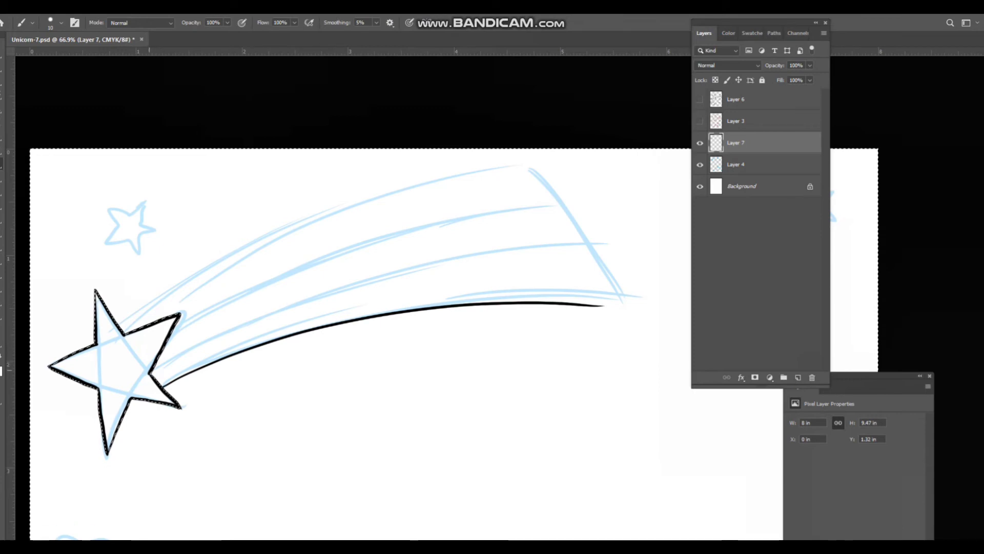
pyautogui.moveTo(204, 338)
pyautogui.mouseDown()
pyautogui.moveTo(518, 256)
pyautogui.moveTo(578, 253)
pyautogui.mouseUp()
pyautogui.moveTo(174, 326)
pyautogui.mouseDown()
pyautogui.moveTo(384, 241)
pyautogui.moveTo(566, 203)
pyautogui.mouseUp()
pyautogui.moveTo(121, 329)
pyautogui.mouseDown()
pyautogui.moveTo(241, 257)
pyautogui.moveTo(532, 174)
pyautogui.moveTo(413, 206)
pyautogui.mouseUp()
pyautogui.moveTo(422, 170)
pyautogui.mouseDown()
pyautogui.moveTo(433, 226)
pyautogui.moveTo(451, 231)
pyautogui.mouseUp()
# - Ink the slanted end edge that closes off the four lines of the shooting star's trail
pyautogui.press('e')
pyautogui.moveTo(403, 257); pyautogui.dragTo(412, 277)
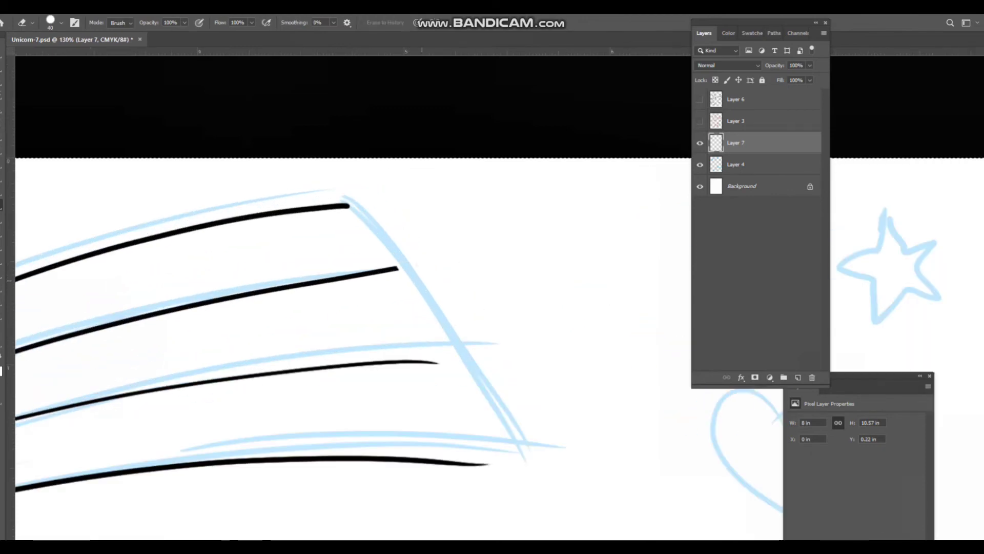
pyautogui.press('b')
pyautogui.moveTo(349, 204)
pyautogui.mouseDown()
pyautogui.moveTo(438, 350)
pyautogui.moveTo(487, 454)
pyautogui.moveTo(520, 364)
pyautogui.mouseUp()
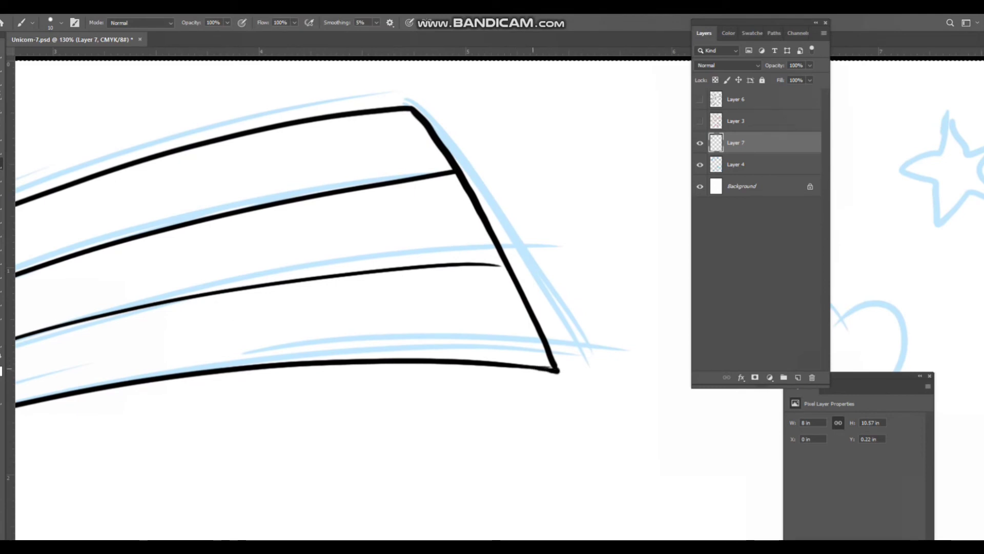
pyautogui.press('e')
pyautogui.press('b')
# - Ink the outline of the small five-pointed star sketched above the heart near the page's upper right corner
pyautogui.scroll(-9, 510, 272)
pyautogui.moveTo(511, 271); pyautogui.dragTo(438, 258)
pyautogui.scroll(7, 621, 197)
pyautogui.moveTo(629, 250); pyautogui.dragTo(503, 301)
pyautogui.scroll(7, 493, 274)
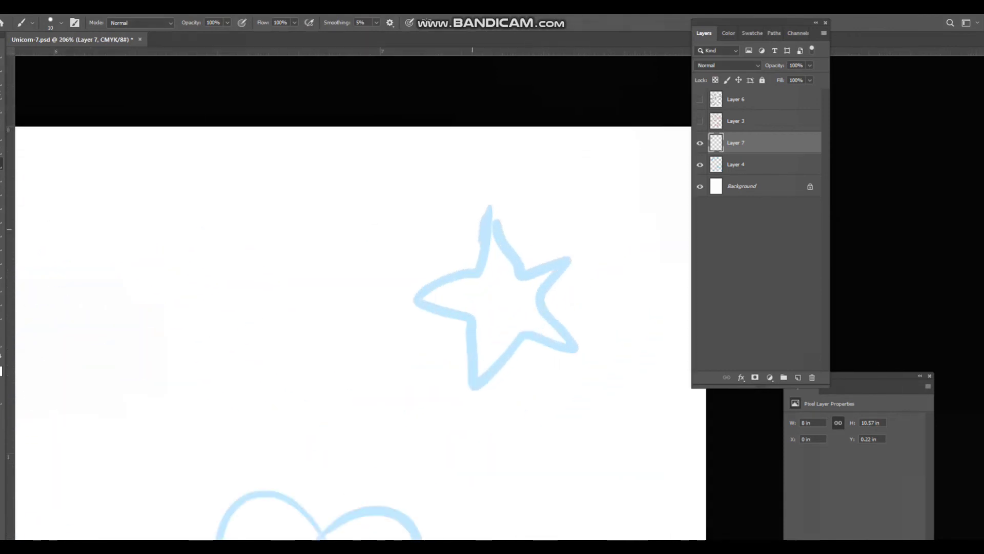
pyautogui.moveTo(460, 277)
pyautogui.mouseDown()
pyautogui.moveTo(417, 294)
pyautogui.moveTo(471, 315)
pyautogui.moveTo(471, 385)
pyautogui.moveTo(522, 333)
pyautogui.mouseUp()
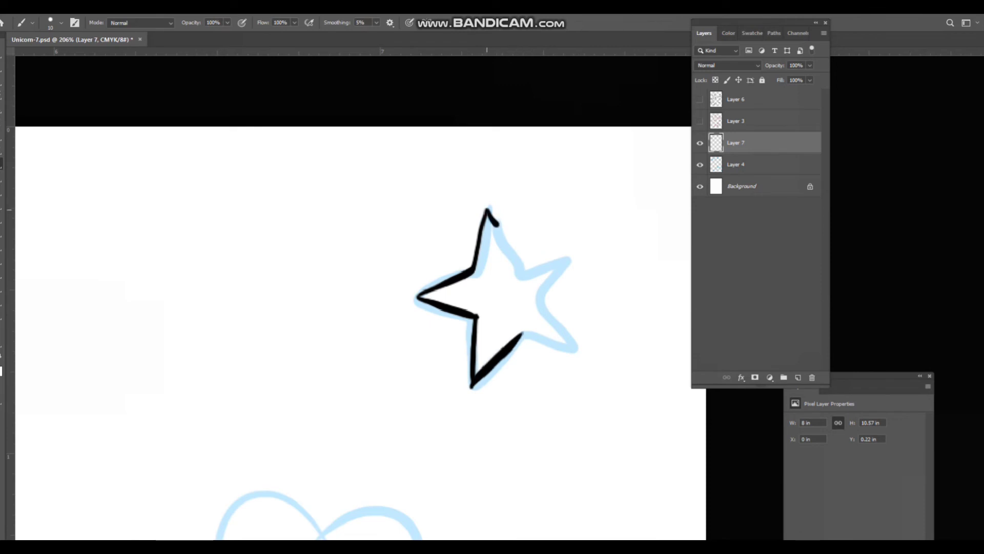
pyautogui.moveTo(497, 223); pyautogui.dragTo(523, 258)
pyautogui.moveTo(577, 238)
pyautogui.mouseDown()
pyautogui.moveTo(552, 279)
pyautogui.moveTo(600, 330)
pyautogui.mouseUp()
pyautogui.moveTo(523, 335)
pyautogui.mouseDown()
pyautogui.moveTo(561, 331)
pyautogui.moveTo(498, 351)
pyautogui.mouseUp()
pyautogui.moveTo(501, 319); pyautogui.dragTo(597, 255)
pyautogui.moveTo(597, 255); pyautogui.dragTo(486, 255)
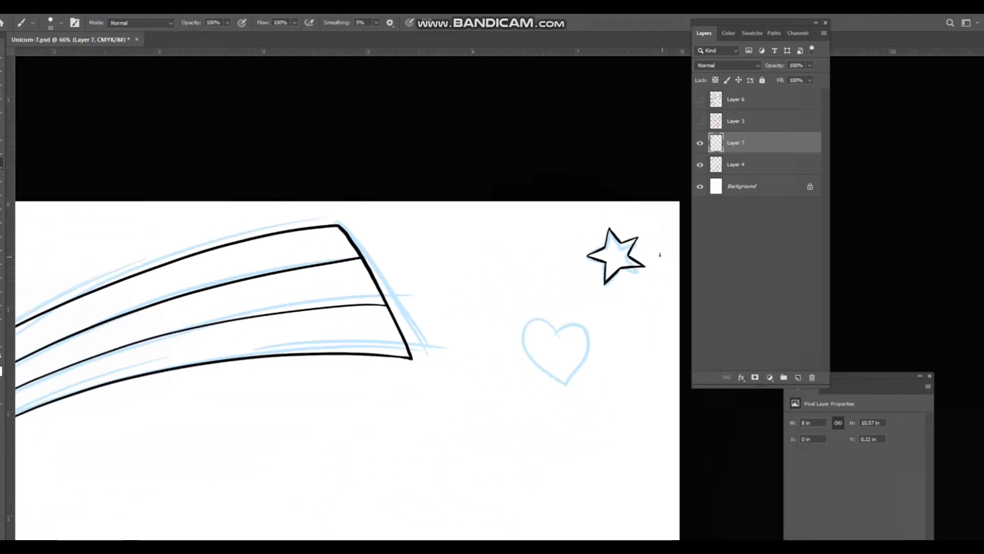
# - Lasso the small inked star, copy it onto the star sketched above the shooting star, rotate the copy, and deselect it
pyautogui.press('l')
pyautogui.hotkey('ctrl', 'd')
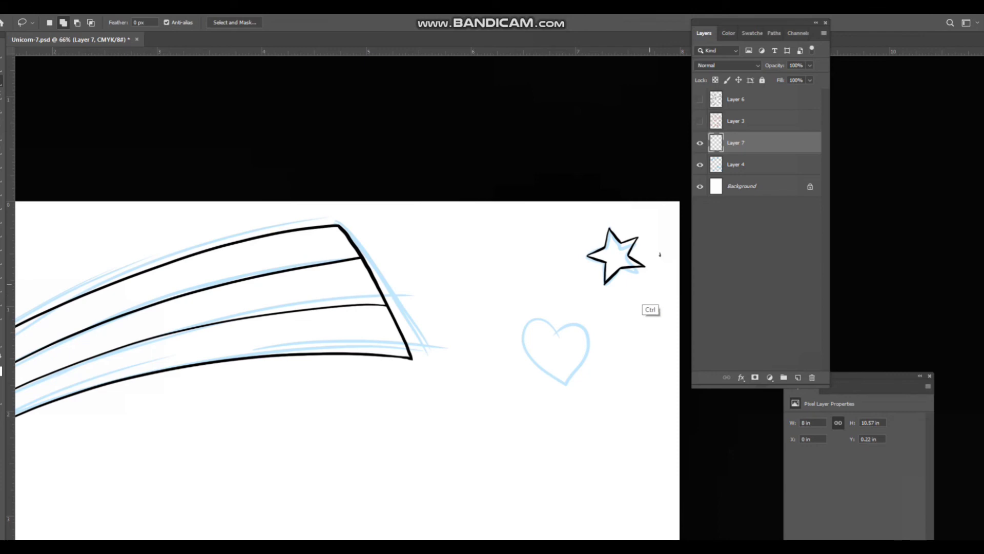
pyautogui.moveTo(659, 267); pyautogui.dragTo(661, 259)
pyautogui.moveTo(620, 263)
pyautogui.mouseDown()
pyautogui.moveTo(177, 267)
pyautogui.moveTo(183, 273)
pyautogui.moveTo(205, 244)
pyautogui.mouseUp()
pyautogui.press('v')
pyautogui.press('ctrl')
pyautogui.hotkey('ctrl', 't')
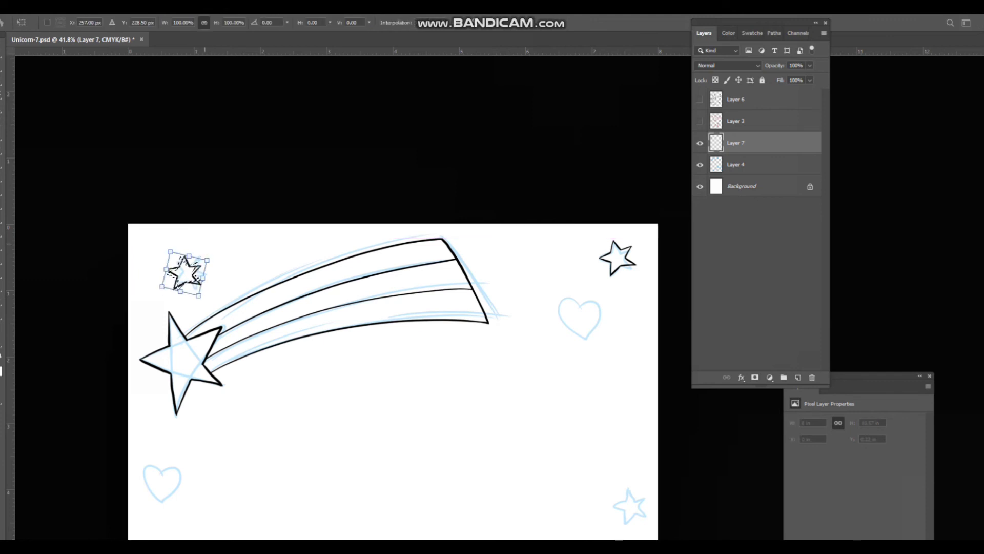
pyautogui.press('Return')
pyautogui.scroll(3, 174, 277)
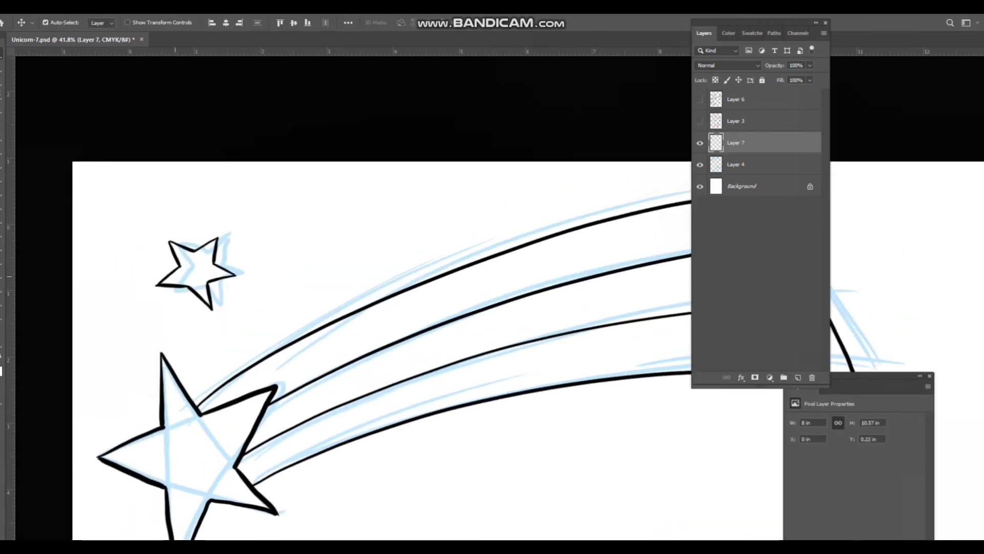
pyautogui.moveTo(209, 283); pyautogui.dragTo(223, 278)
pyautogui.hotkey('ctrl', 'd')
# - Ink both halves of the heart sketched below the small star near the page's upper right corner
pyautogui.moveTo(912, 357)
pyautogui.mouseDown()
pyautogui.moveTo(697, 269)
pyautogui.moveTo(336, 247)
pyautogui.mouseUp()
pyautogui.press('b')
pyautogui.scroll(2, 378, 242)
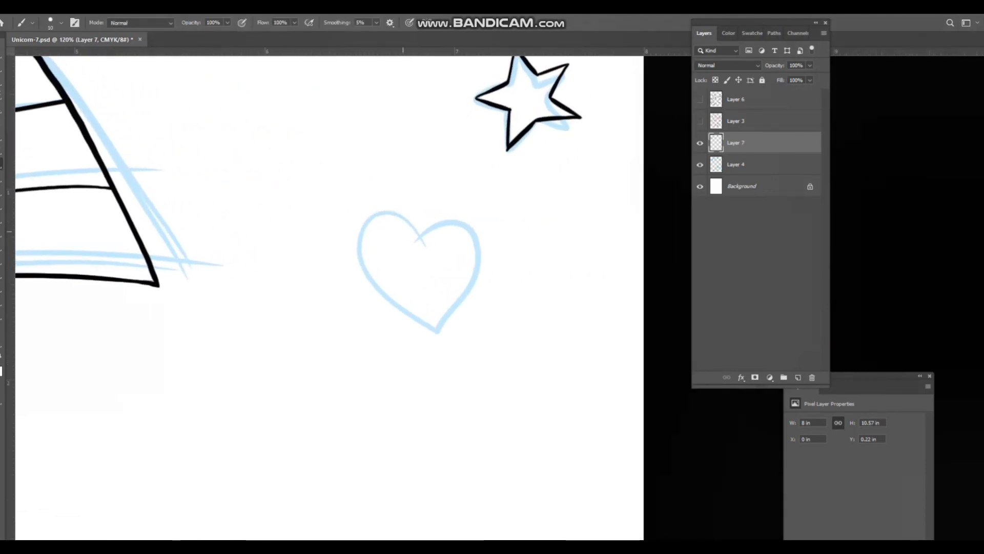
pyautogui.moveTo(387, 221); pyautogui.dragTo(405, 306)
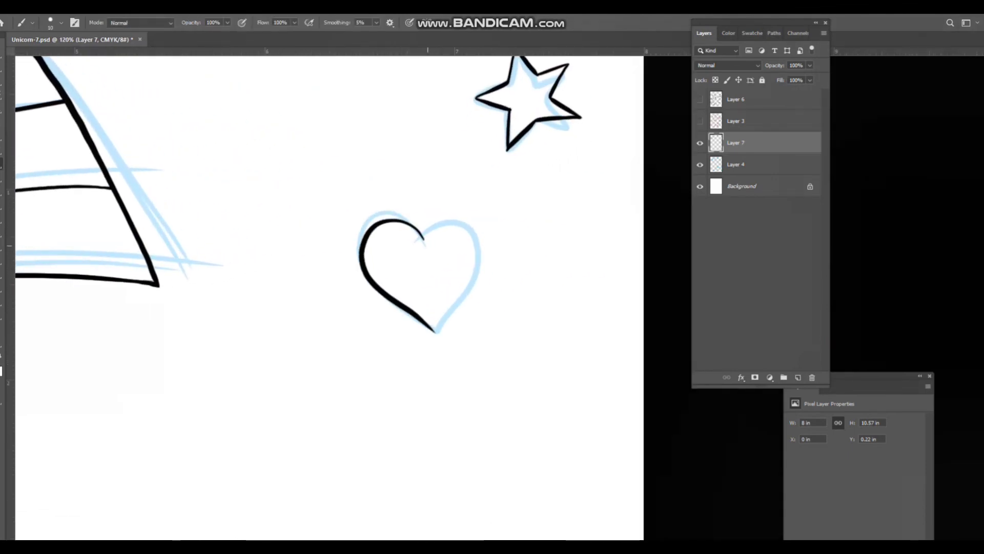
pyautogui.moveTo(490, 232); pyautogui.dragTo(472, 292)
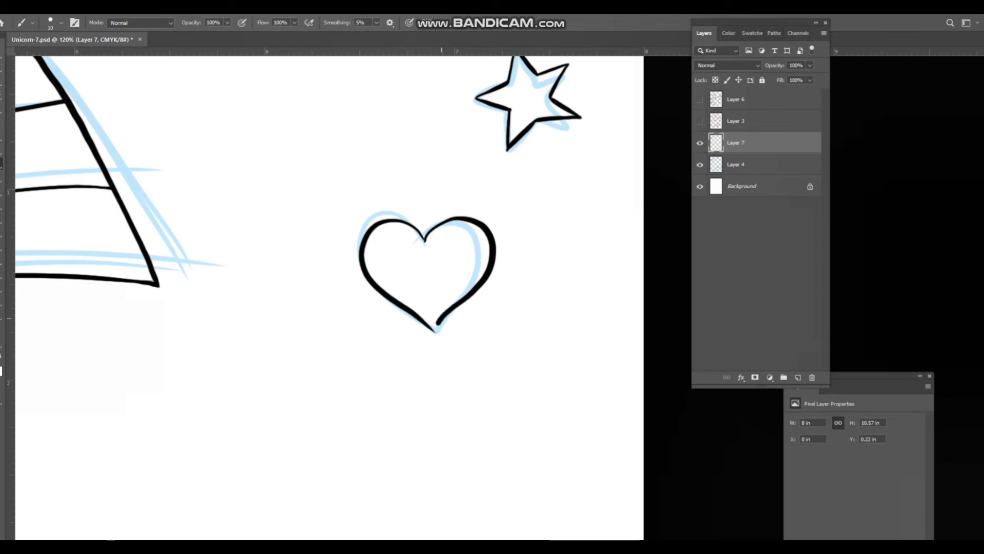
pyautogui.scroll(-9, 378, 376)
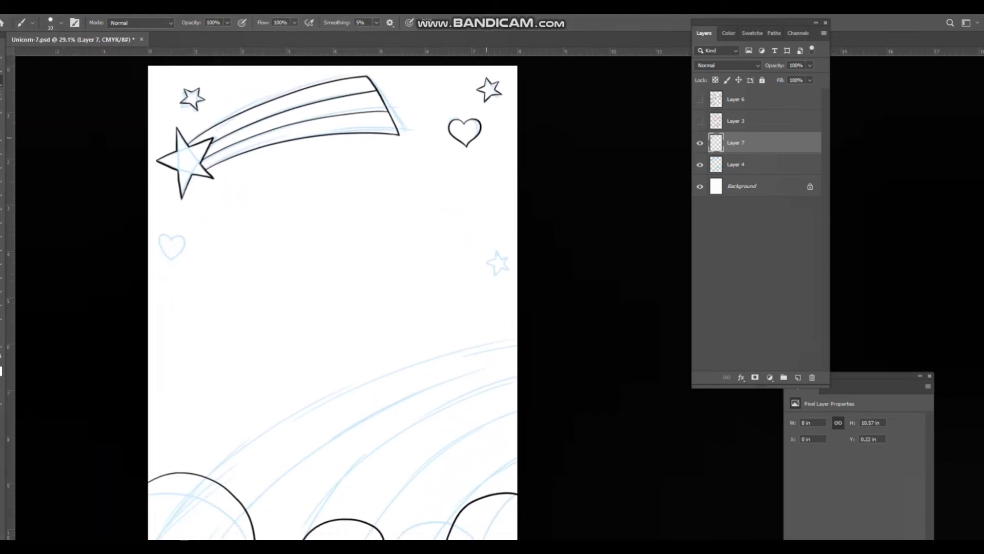
# - Lasso the upper right small star, copy it onto the star sketched near the page's right edge, and deselect it
pyautogui.press('l')
pyautogui.moveTo(490, 110)
pyautogui.mouseDown()
pyautogui.moveTo(507, 107)
pyautogui.moveTo(495, 268)
pyautogui.mouseUp()
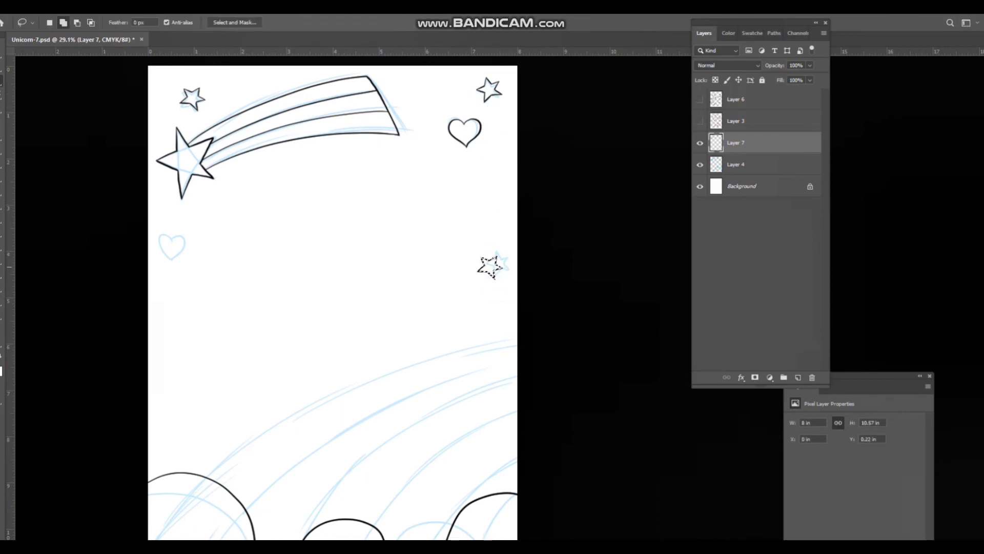
pyautogui.hotkey('ctrl', 'd')
# - Copy the inked heart onto the heart sketched near the page's left edge, rotate the copy, and deselect it
pyautogui.moveTo(495, 129)
pyautogui.mouseDown()
pyautogui.moveTo(178, 254)
pyautogui.moveTo(227, 259)
pyautogui.mouseUp()
pyautogui.hotkey('ctrl', 't')
pyautogui.press('Return')
pyautogui.hotkey('ctrl', 'd')
# - Select the empty area above the inked cloud outline with the Magic Wand and expand the selection
pyautogui.moveTo(324, 396); pyautogui.dragTo(313, 305)
pyautogui.press('w')
pyautogui.hotkey('alt', 's')
pyautogui.press('m')
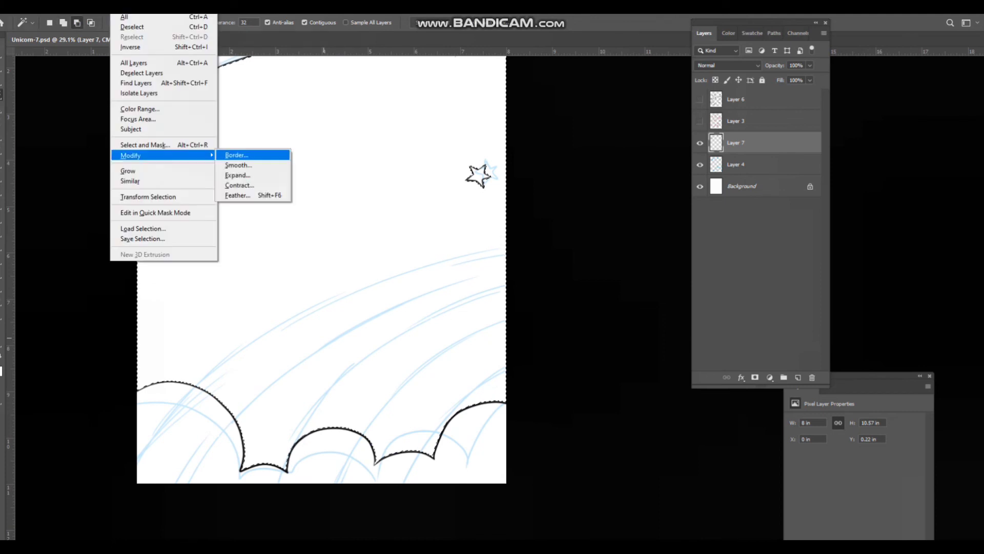
pyautogui.press('e')
pyautogui.press('Return')
pyautogui.hotkey('ctrl', 'd')
# - Ink the five curved rainbow lines from the cloud outline up to the page's right edge
pyautogui.press('b')
pyautogui.moveTo(522, 503); pyautogui.dragTo(446, 444)
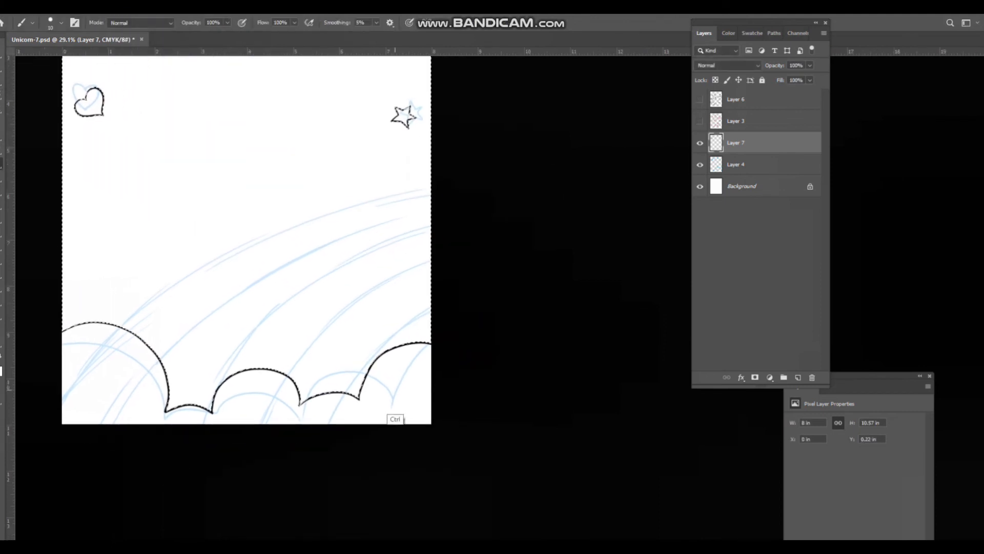
pyautogui.scroll(4, 396, 418)
pyautogui.moveTo(395, 418); pyautogui.dragTo(468, 494)
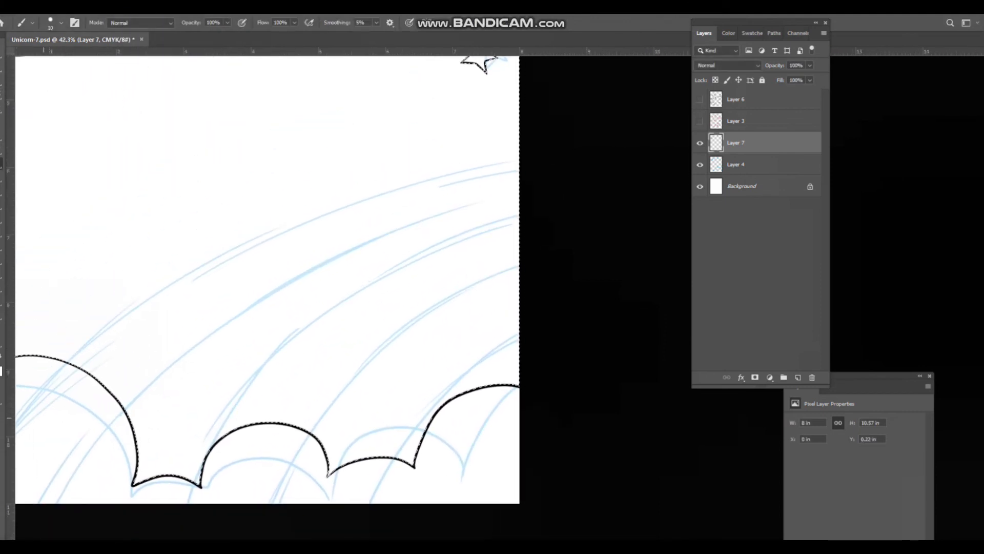
pyautogui.moveTo(69, 363)
pyautogui.mouseDown()
pyautogui.moveTo(488, 181)
pyautogui.moveTo(518, 184)
pyautogui.mouseUp()
pyautogui.moveTo(123, 408); pyautogui.dragTo(518, 231)
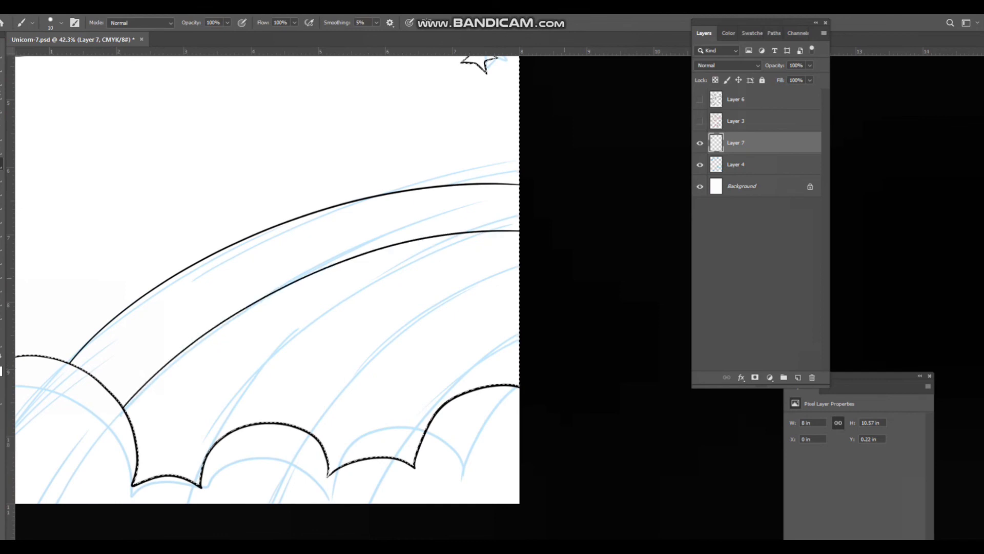
pyautogui.moveTo(299, 352); pyautogui.dragTo(519, 279)
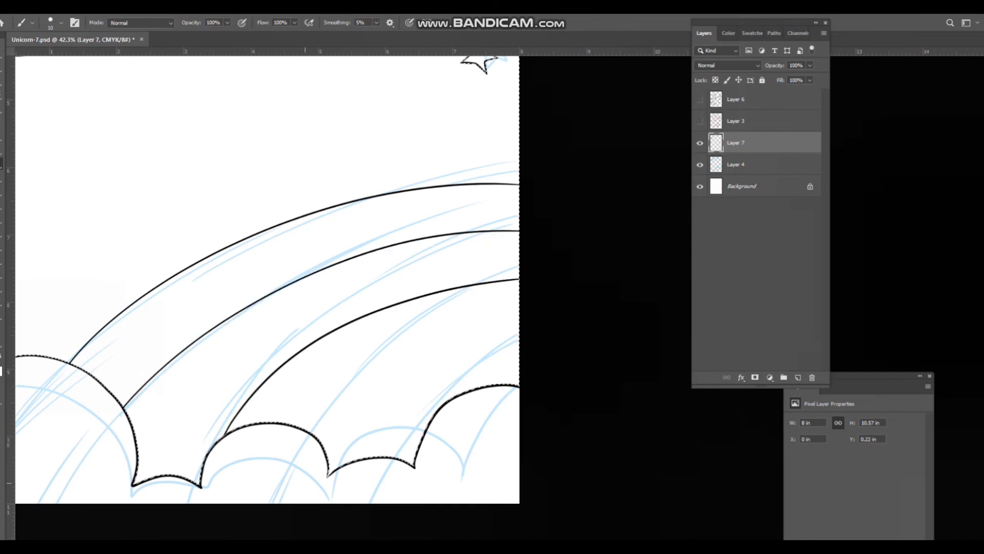
pyautogui.moveTo(321, 443); pyautogui.dragTo(528, 332)
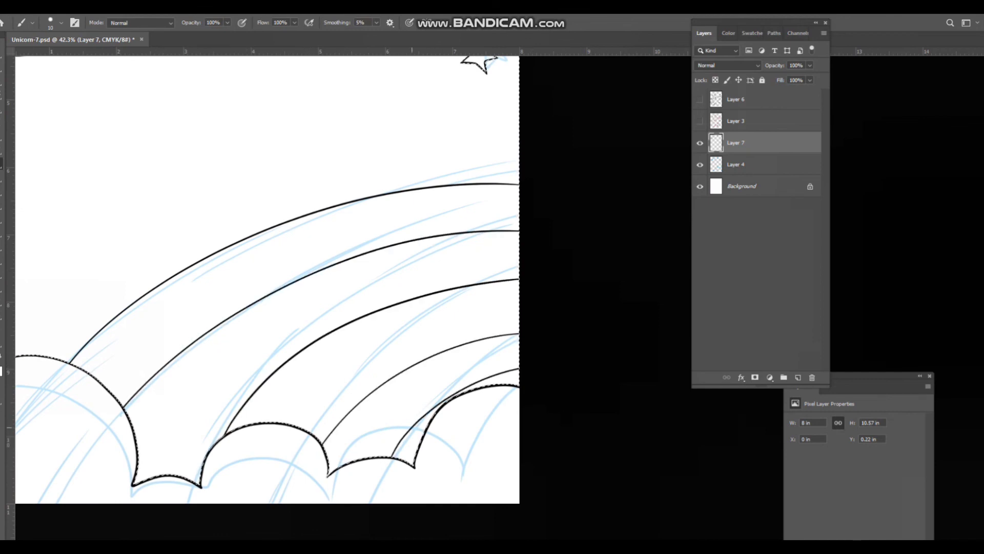
# - Save the document, hide the blue background sketch on Layer 4, and show the unicorn line art on Layer 6
pyautogui.hotkey('ctrl', '0')
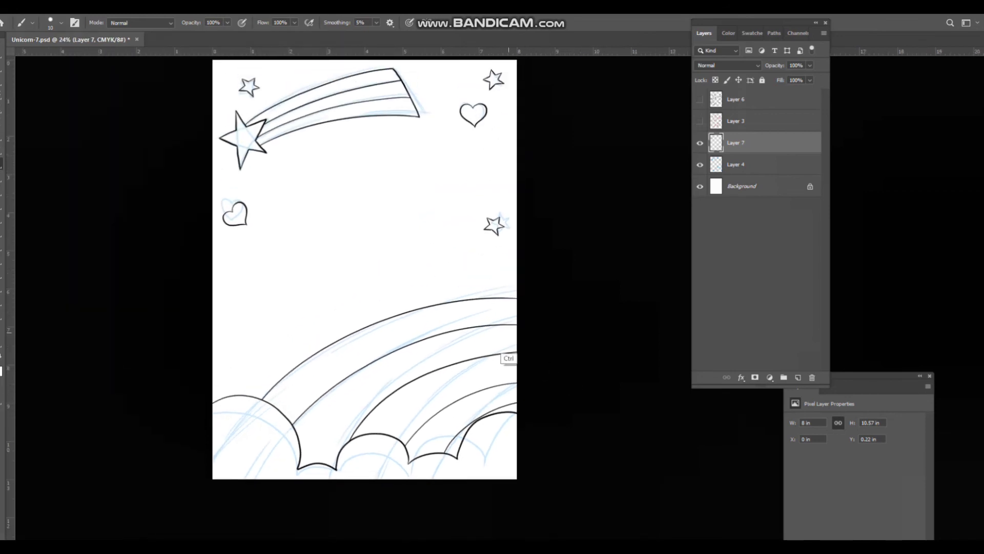
pyautogui.hotkey('ctrl', 's')
pyautogui.click(700, 165)
pyautogui.moveTo(519, 159); pyautogui.dragTo(514, 197)
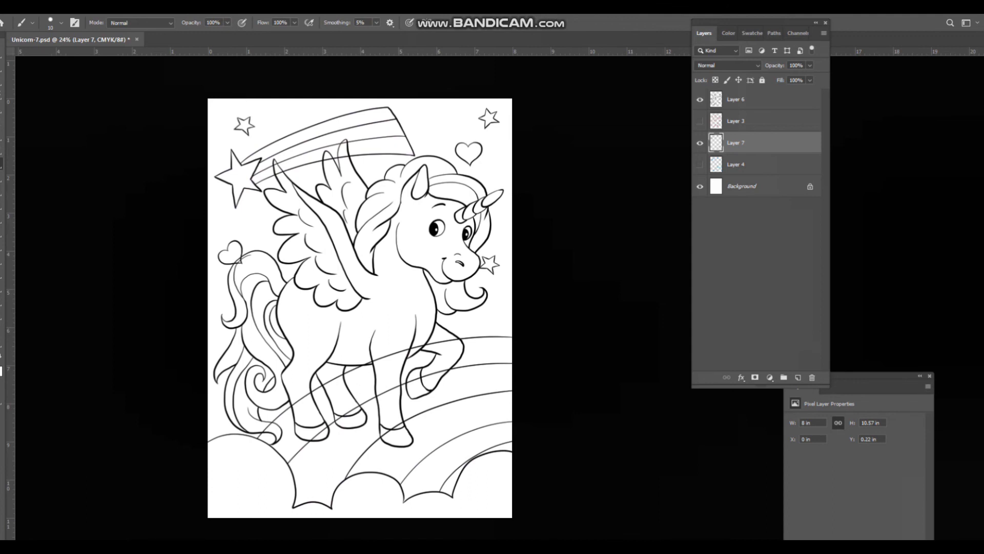
# - With Layer 7 hidden, select the unicorn's silhouette on Layer 6 by inverting a selection of its surroundings, and expand it by 3 pixels
pyautogui.click(743, 100)
pyautogui.press('w')
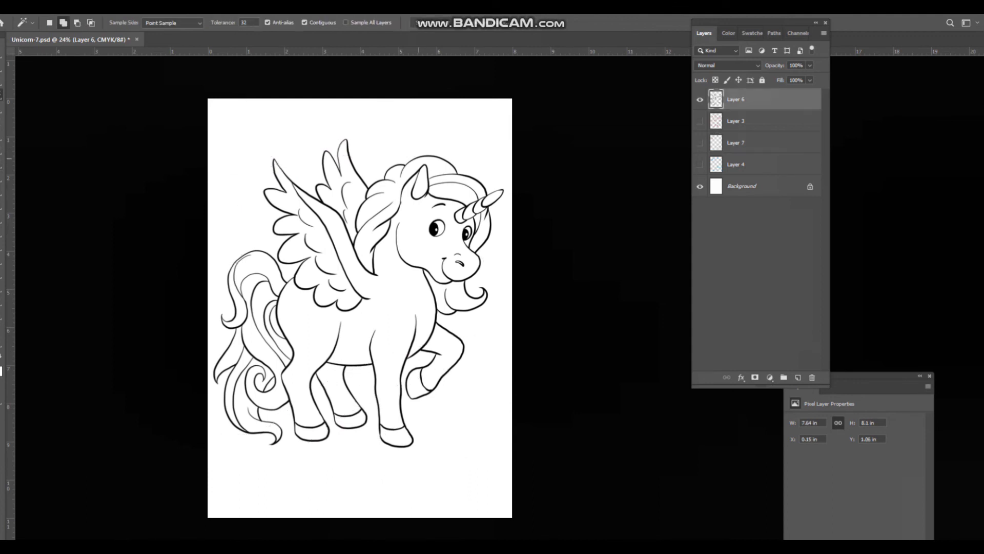
pyautogui.click(349, 481)
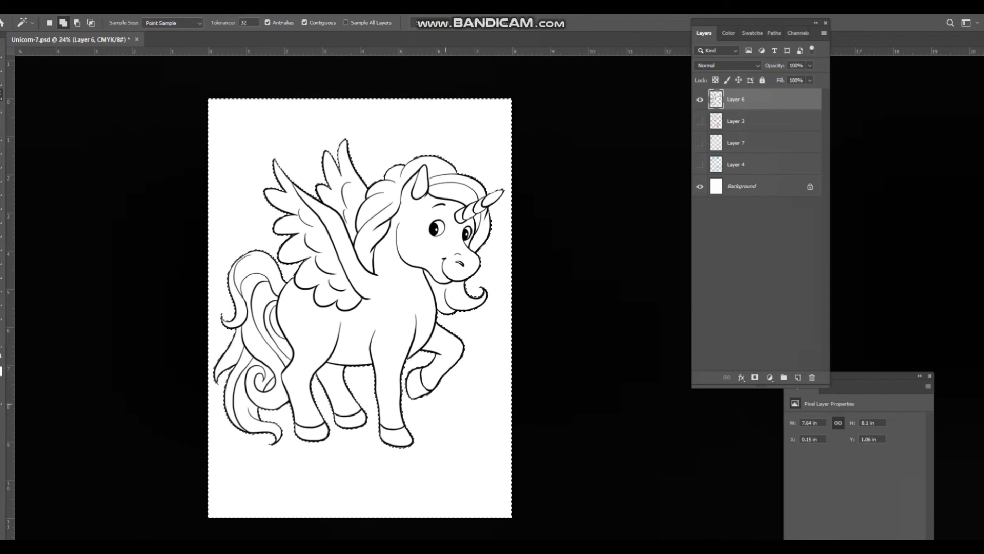
pyautogui.hotkey('ctrl', 'shift', 'i')
pyautogui.hotkey('alt', 's')
pyautogui.press('m')
pyautogui.press('e')
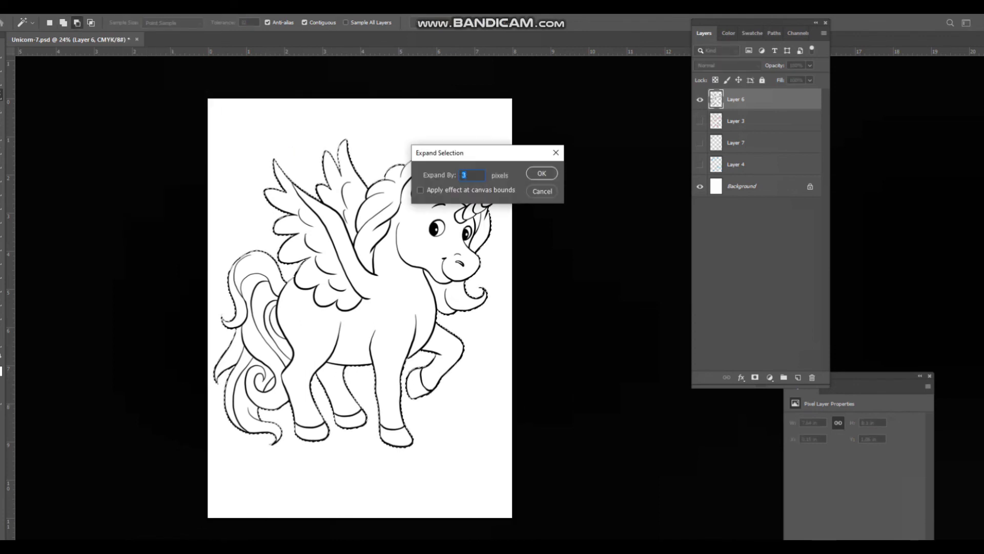
pyautogui.press('Return')
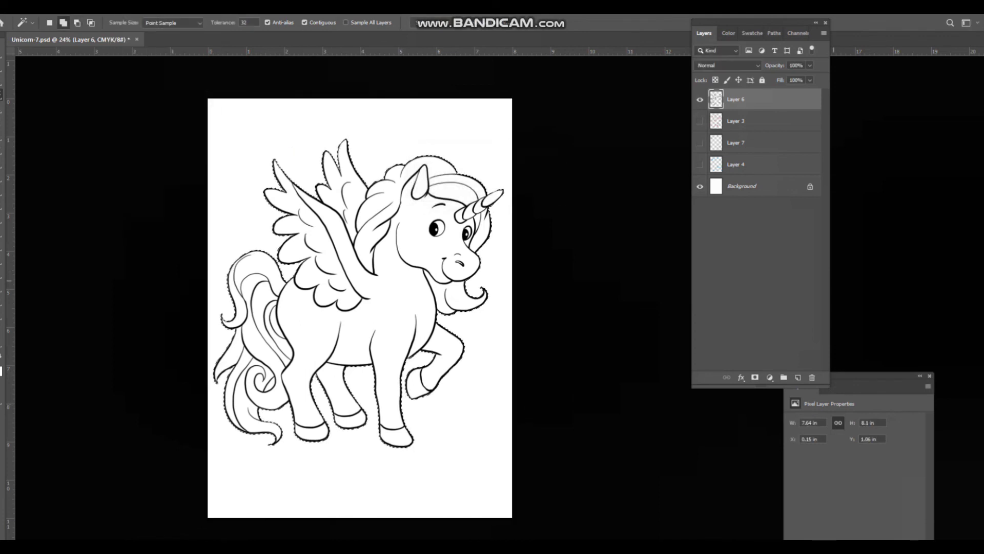
# - Add a new layer directly below Layer 6, fill the unicorn silhouette selection on it with white, and deselect
pyautogui.click(797, 377)
pyautogui.moveTo(753, 100); pyautogui.dragTo(753, 132)
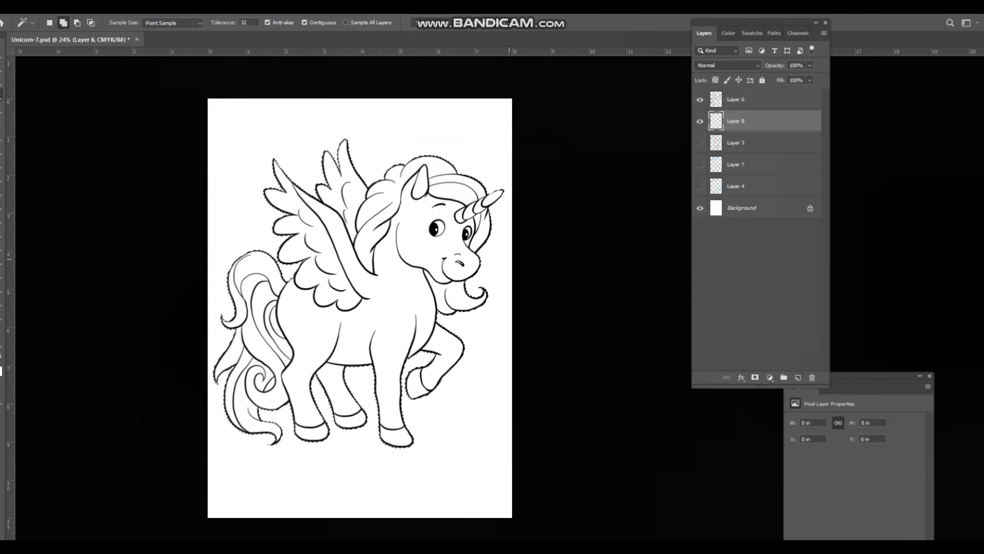
pyautogui.hotkey('alt', 'BackSpace')
pyautogui.hotkey('ctrl', 'd')
# - Show the background line art on Layer 7, check it with the white fill on Layer 8 off and on, and save the document
pyautogui.click(700, 164)
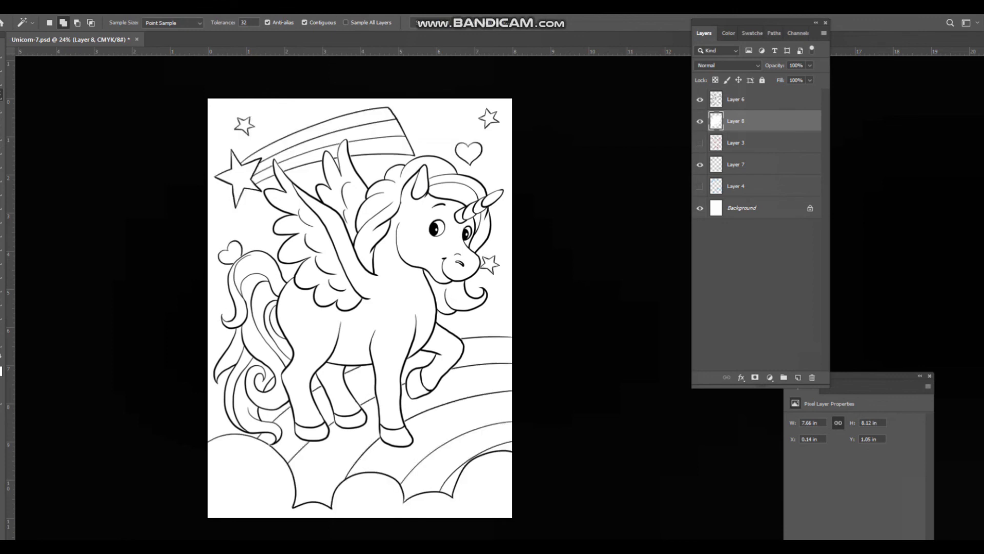
pyautogui.click(699, 121)
pyautogui.click(700, 121)
pyautogui.hotkey('ctrl', 's')
pyautogui.moveTo(450, 260); pyautogui.dragTo(485, 274)
pyautogui.moveTo(485, 274); pyautogui.dragTo(508, 264)
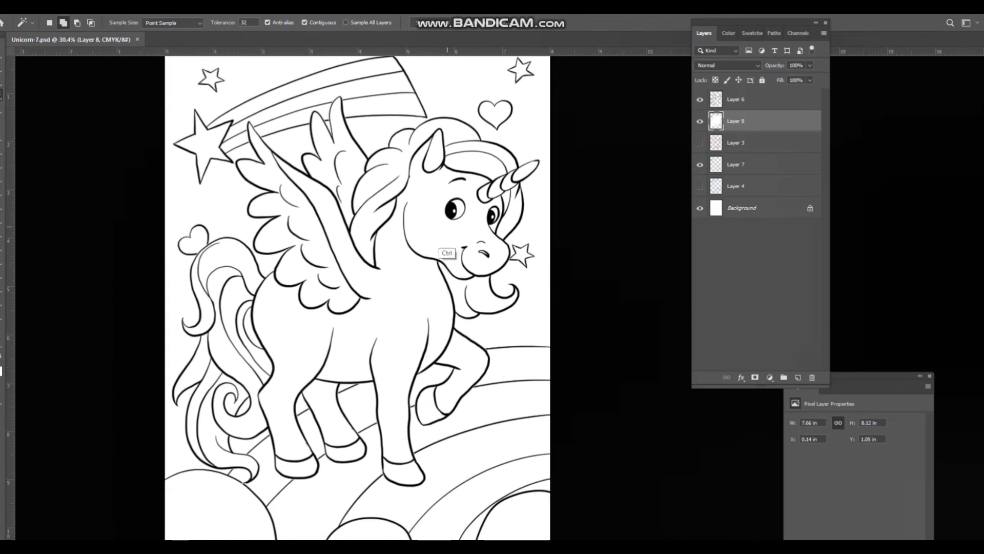
# - Delete the hidden sketch layers, Layer 3 and Layer 4, and save the document
pyautogui.click(743, 143)
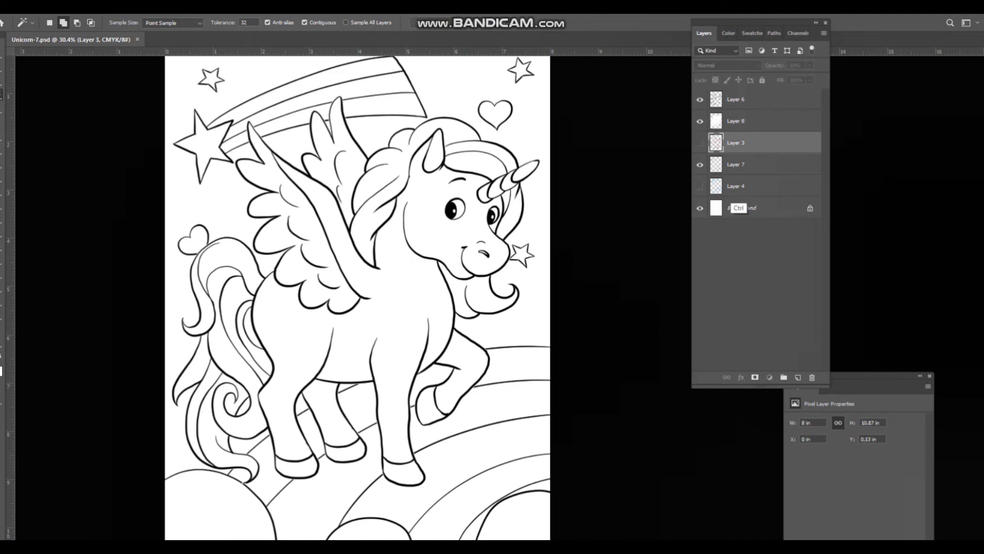
pyautogui.keyDown('ctrl'); pyautogui.click(738, 186); pyautogui.keyUp('ctrl')
pyautogui.press('Delete')
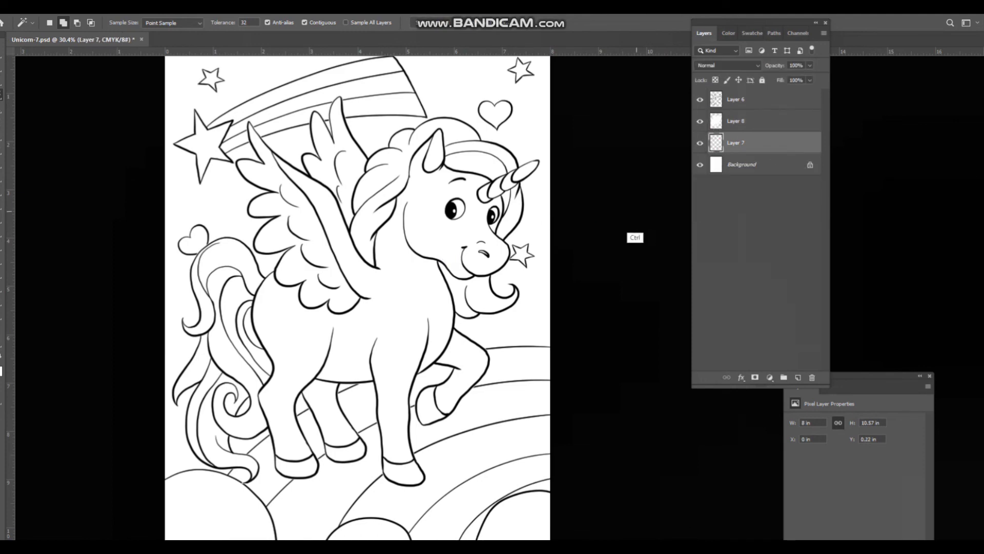
pyautogui.hotkey('ctrl', 's')
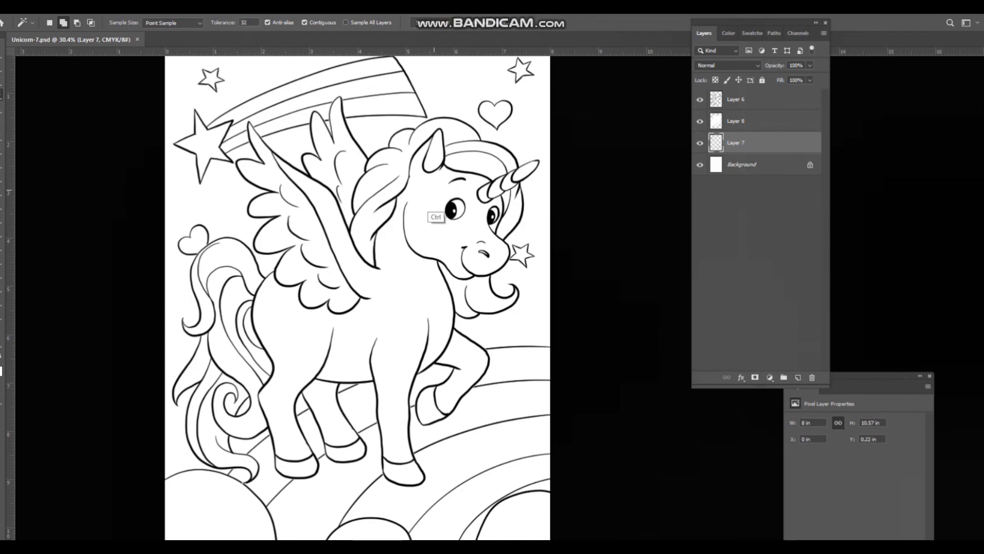